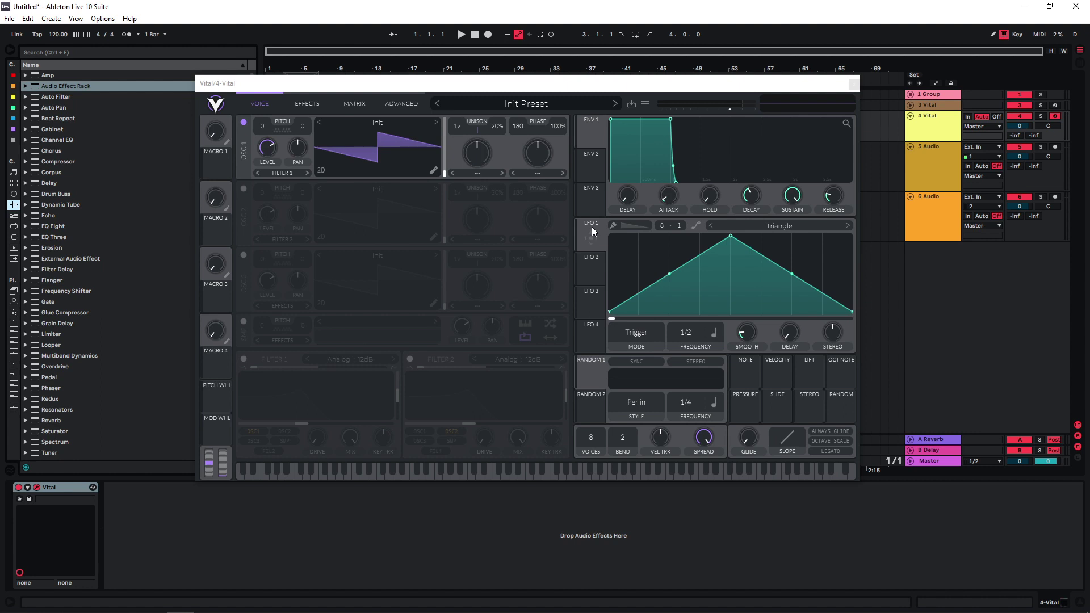
# - Route LFO 1 to Global Voice Transpose in matrix slot 1 with an amount of about 17.92
pyautogui.click(362, 103)
pyautogui.click(289, 140)
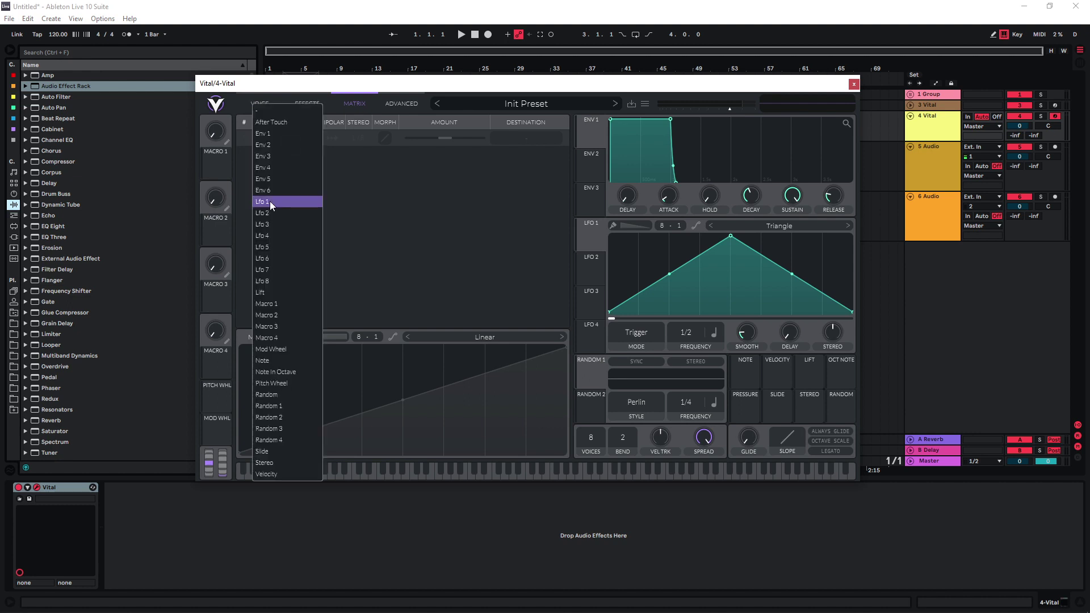
pyautogui.click(271, 201)
pyautogui.click(525, 139)
pyautogui.click(527, 163)
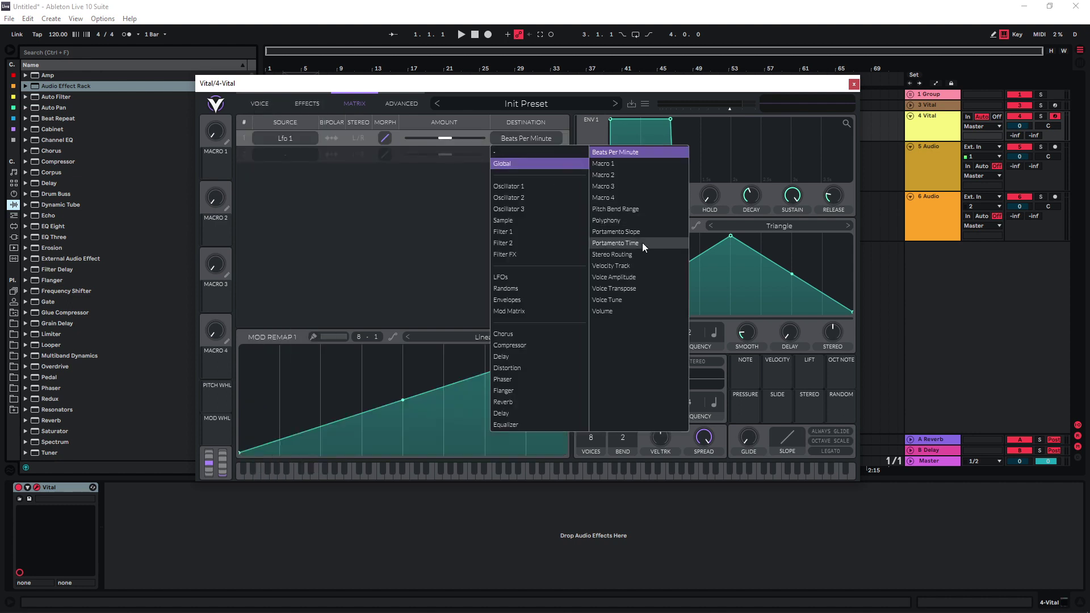
pyautogui.click(626, 288)
pyautogui.moveTo(445, 139); pyautogui.dragTo(449, 141)
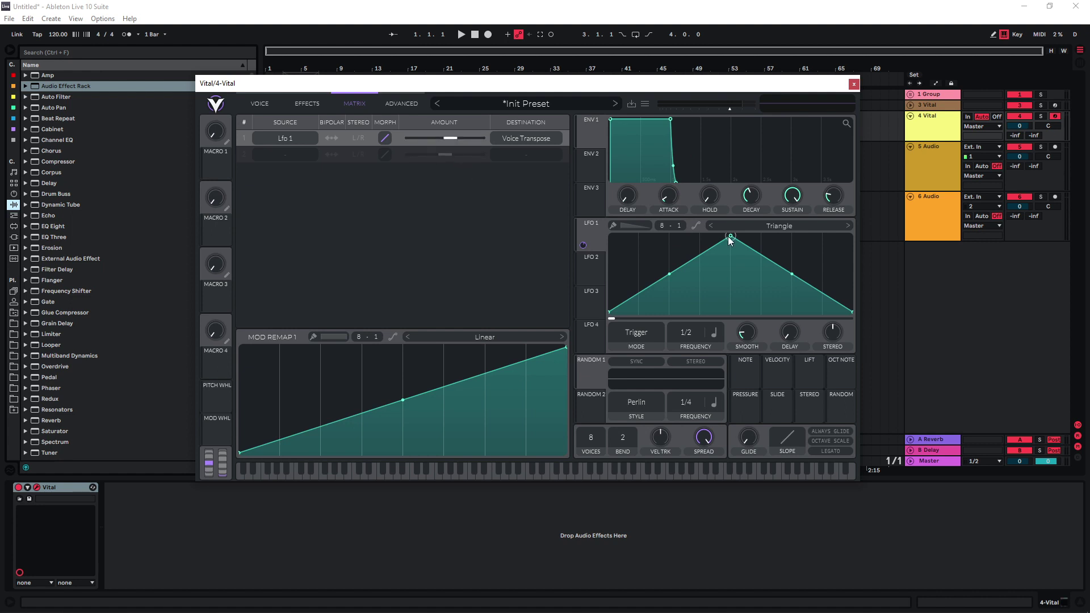
# - Reshape LFO 1 into a rising curved ramp and set its mode to Envelope
pyautogui.click(268, 105)
pyautogui.moveTo(730, 236); pyautogui.dragTo(844, 230)
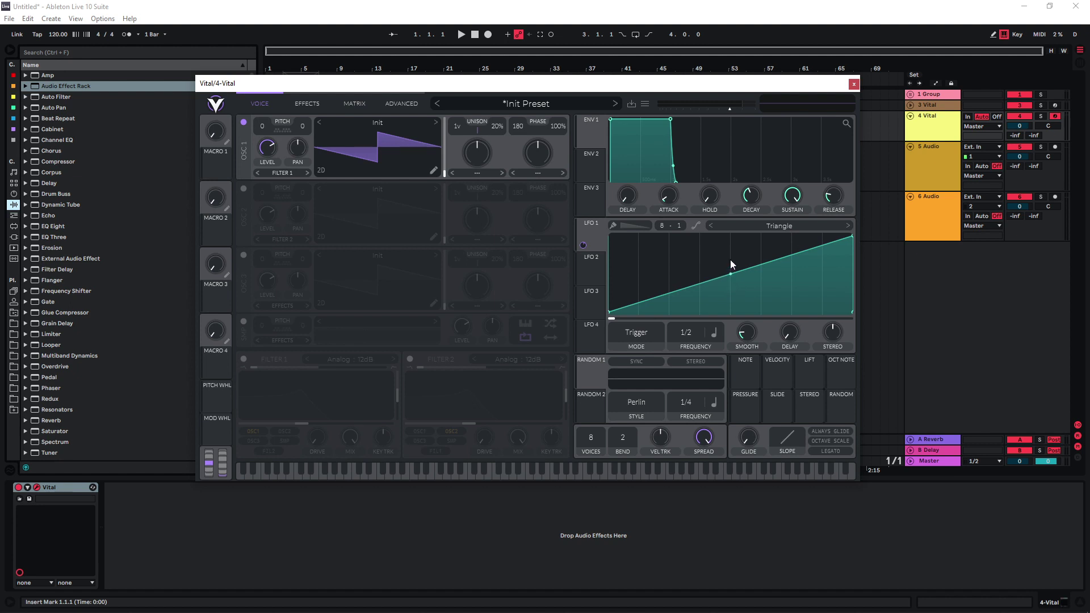
pyautogui.moveTo(734, 274); pyautogui.dragTo(732, 246)
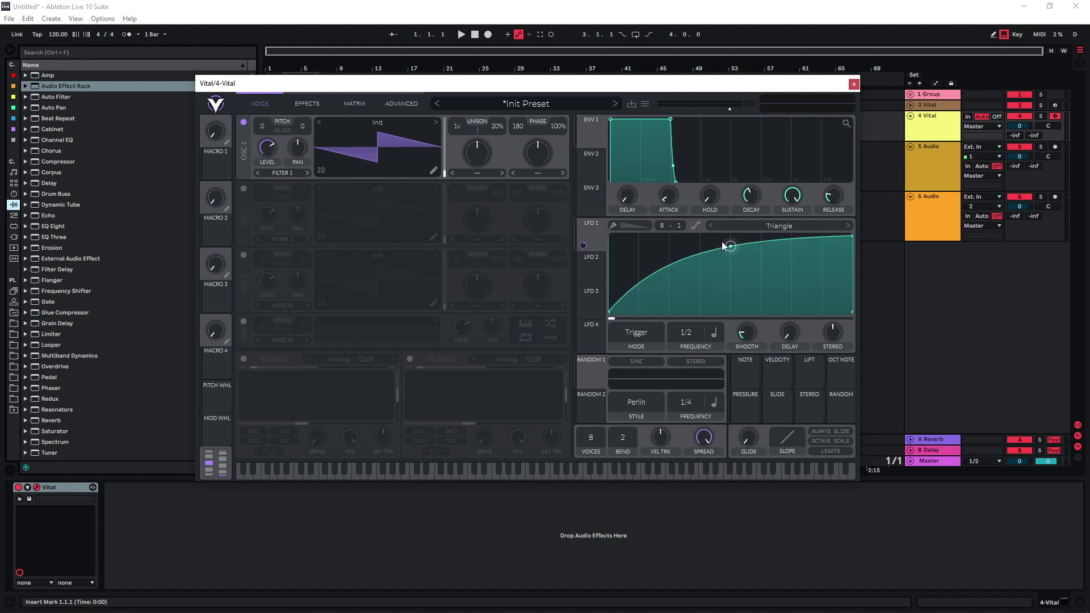
pyautogui.click(637, 333)
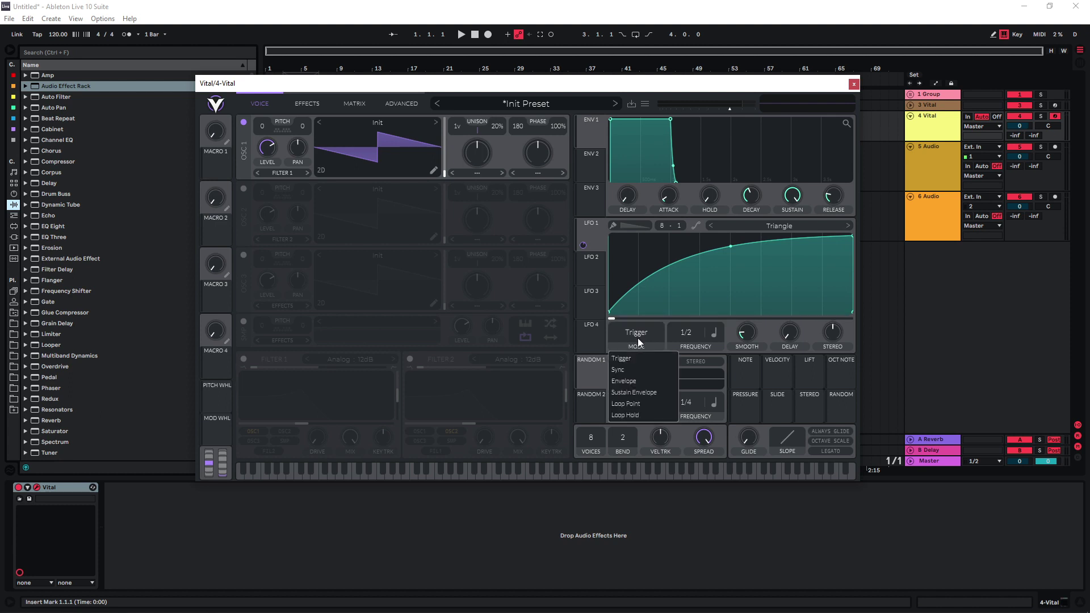
pyautogui.click(634, 379)
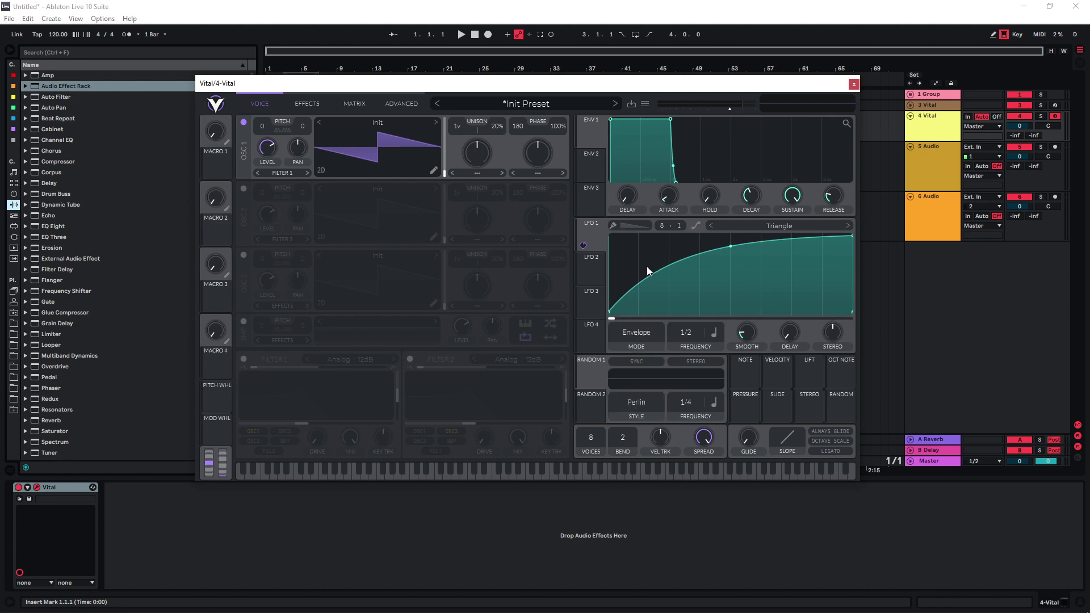
# - Switch on oscillator 2 and load the Basic Shapes wavetable into it
pyautogui.click(243, 188)
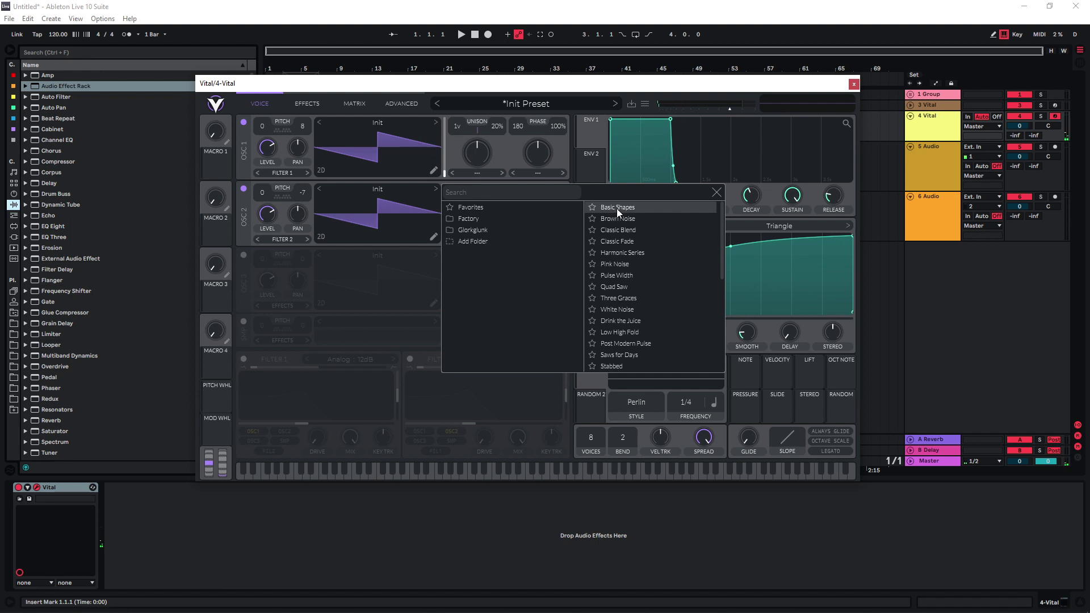
pyautogui.click(616, 208)
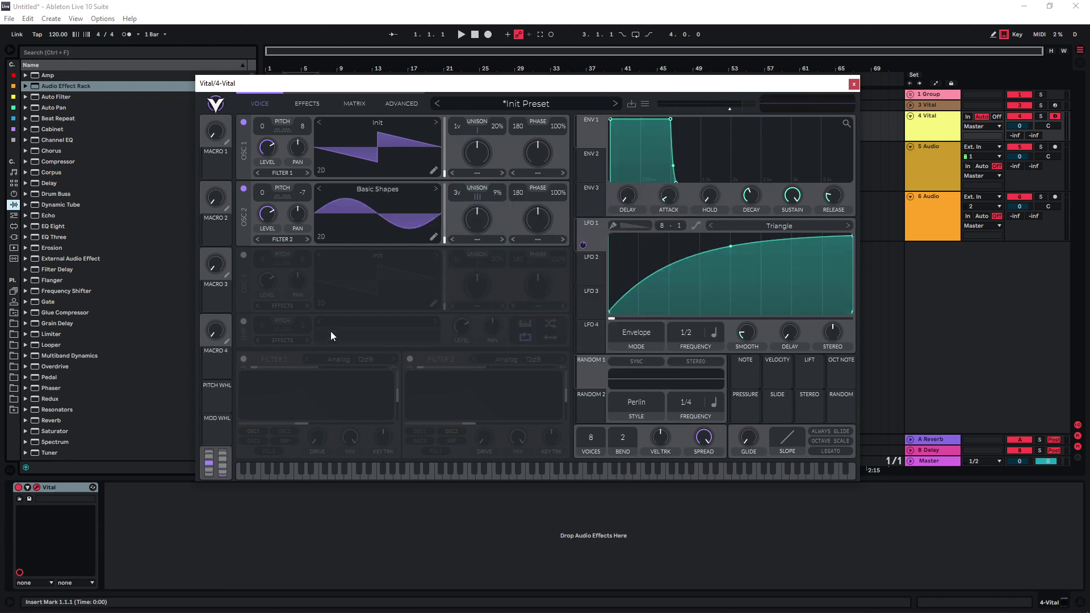
# - Enable Filter 1 as an analog band-pass filter
pyautogui.click(244, 358)
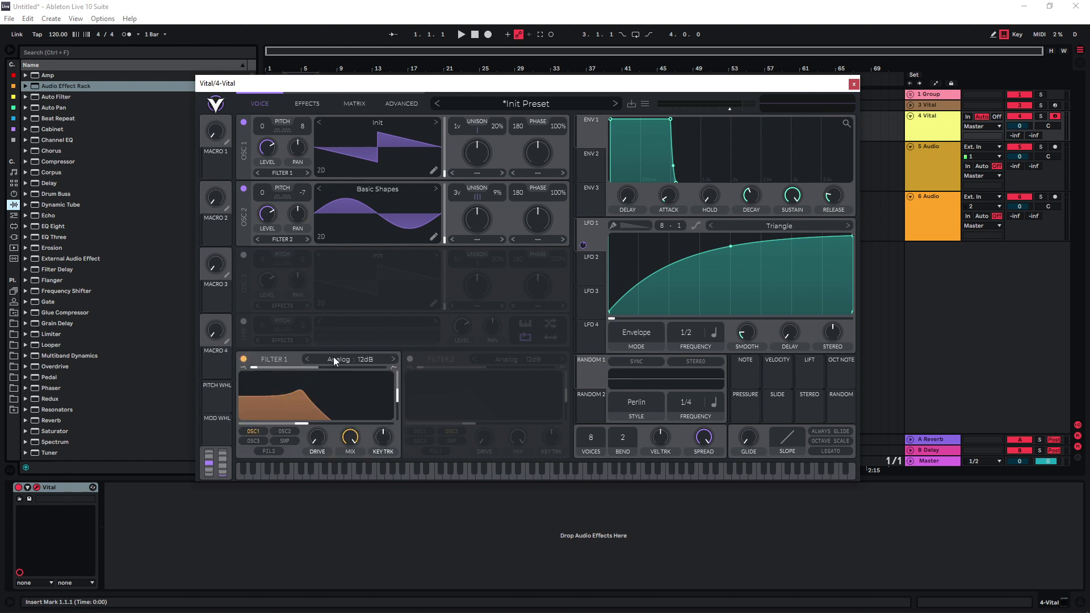
pyautogui.click(347, 359)
pyautogui.click(496, 406)
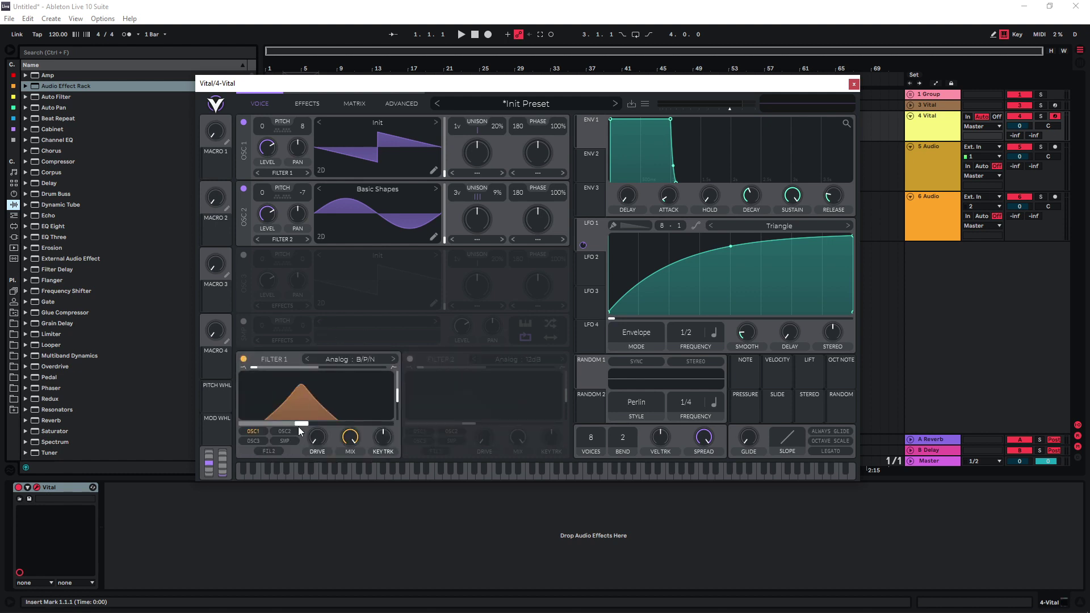
# - Modulate Filter 1 cutoff with LFO 1, lower it to about -14.5 semitones, and set envelope 1 attack to 0.120 s
pyautogui.moveTo(583, 246); pyautogui.dragTo(290, 424)
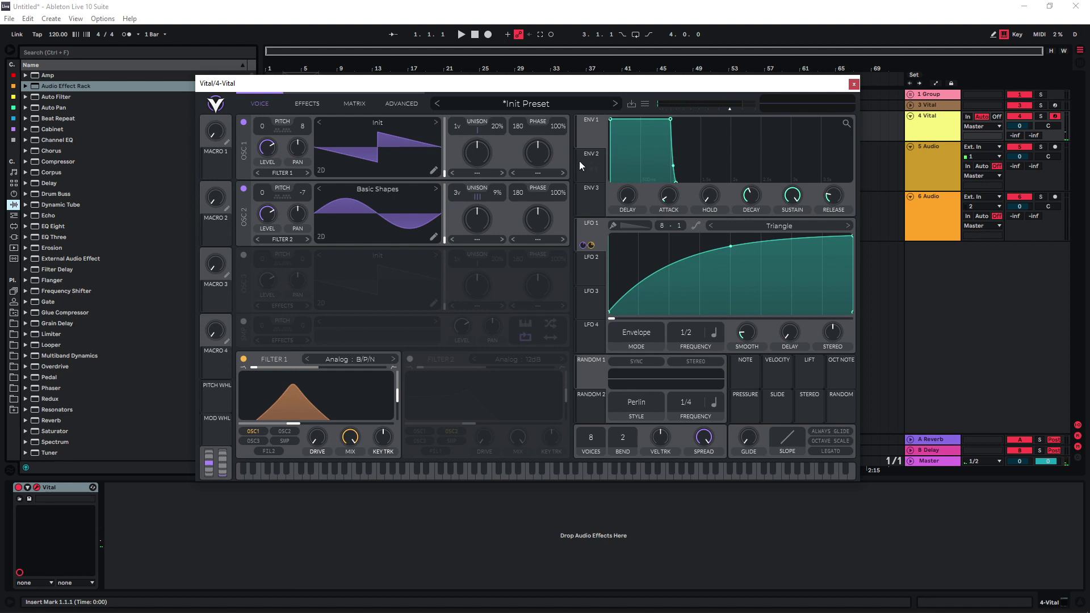
pyautogui.moveTo(669, 198); pyautogui.dragTo(670, 175)
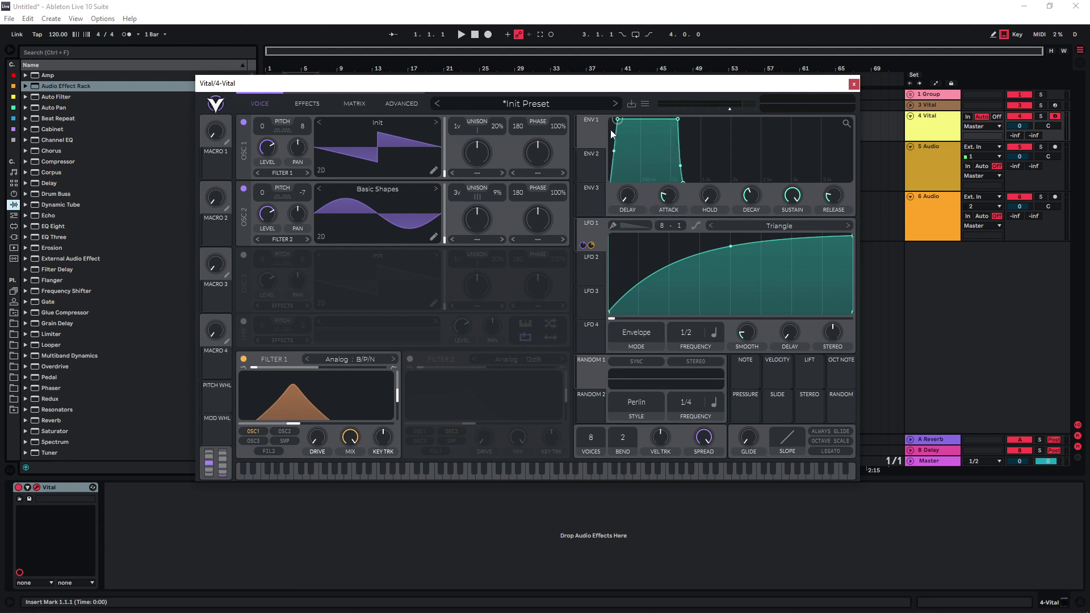
pyautogui.moveTo(293, 426); pyautogui.dragTo(280, 427)
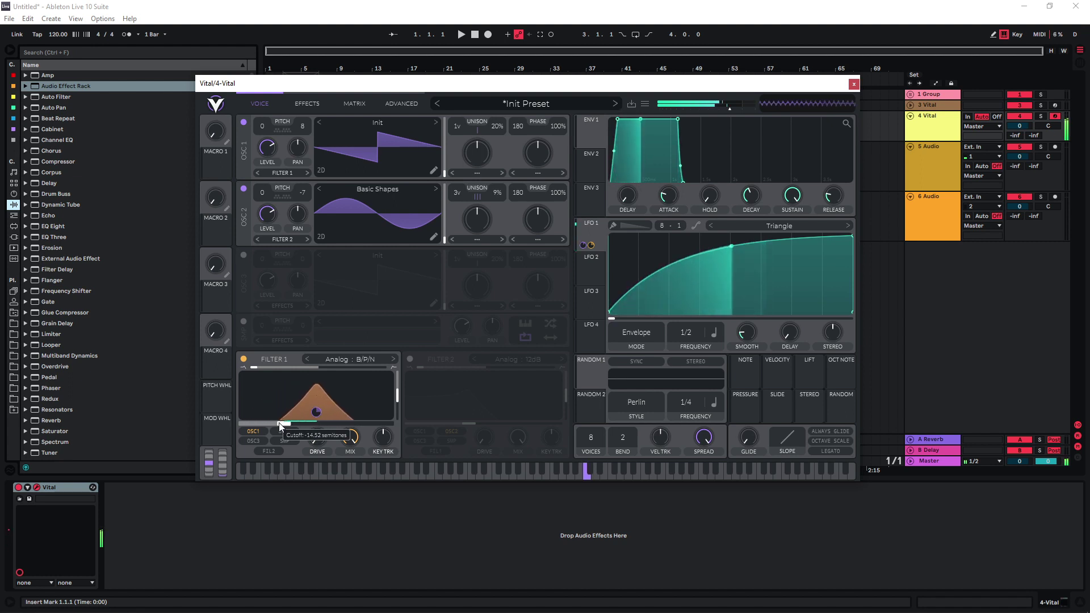
pyautogui.moveTo(323, 86); pyautogui.dragTo(326, 86)
# - Enable the Distortion effect in Hard Clip mode with its mix turned down to about 50%
pyautogui.click(311, 105)
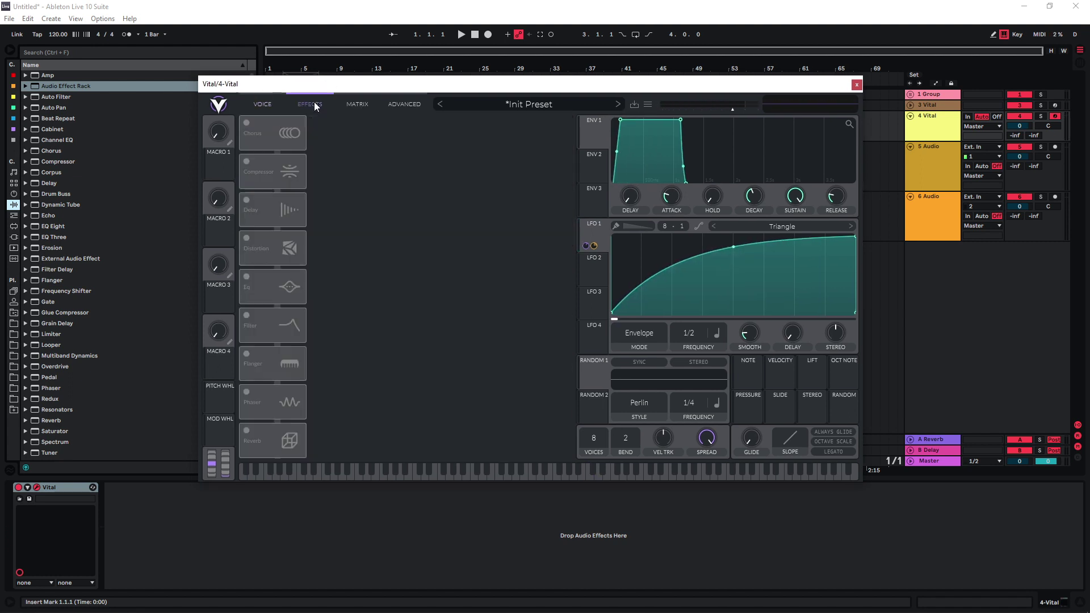
pyautogui.click(247, 237)
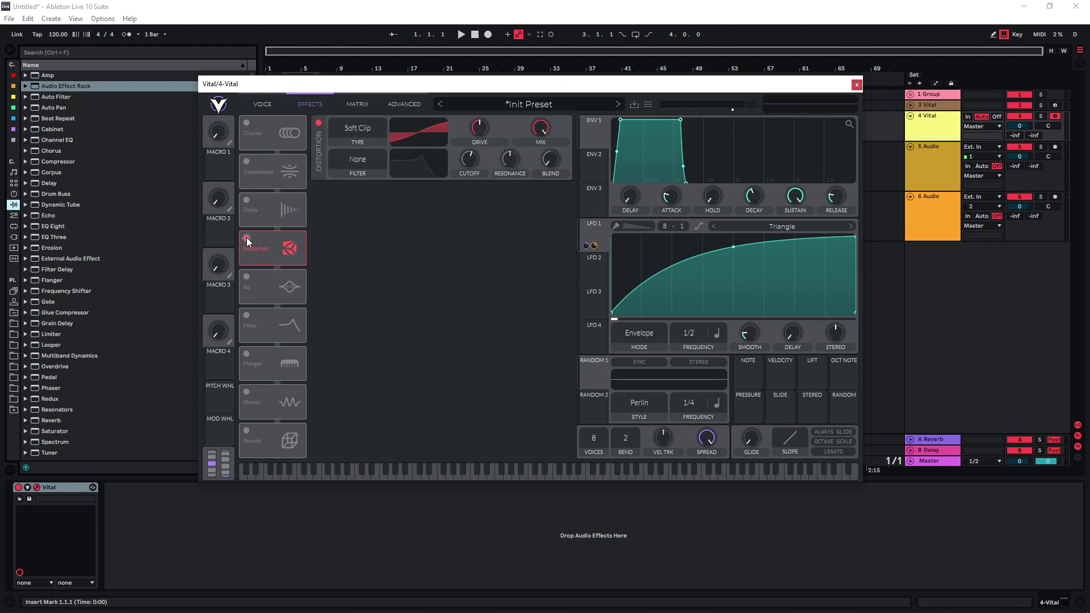
pyautogui.click(359, 131)
pyautogui.click(350, 162)
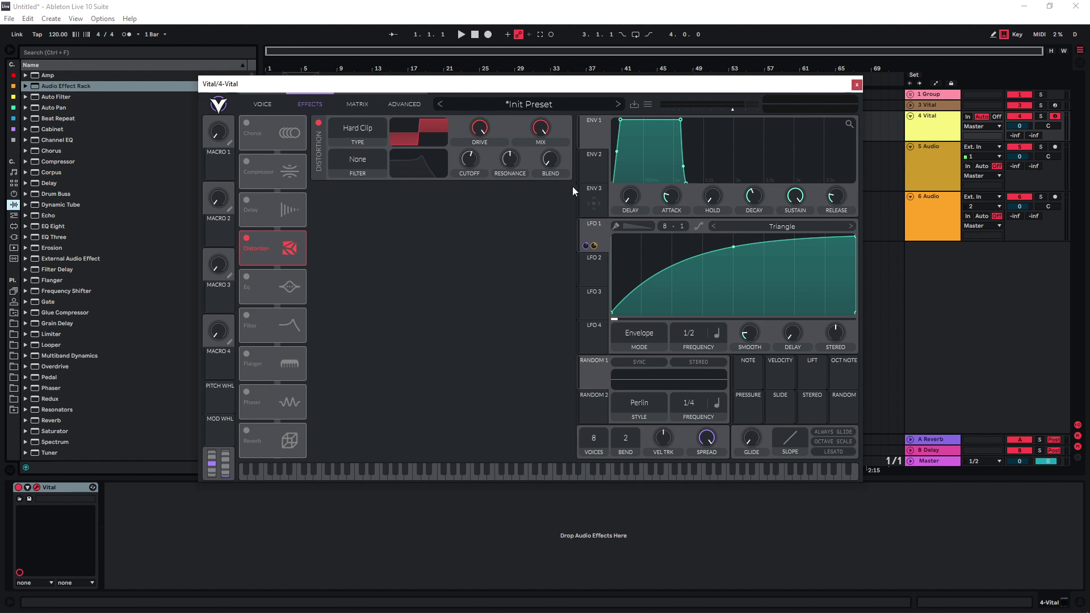
pyautogui.moveTo(543, 144); pyautogui.dragTo(550, 199)
# - Enable the Filter effect, adjust its resonance and cutoff, and modulate the cutoff with LFO 1
pyautogui.click(247, 315)
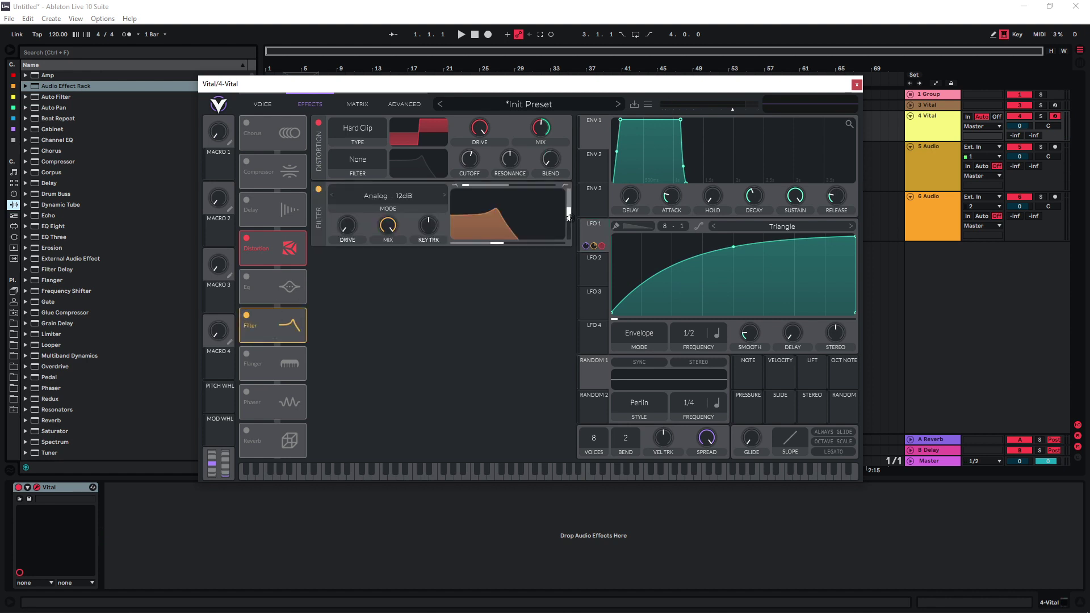
pyautogui.moveTo(570, 218); pyautogui.dragTo(569, 243)
pyautogui.moveTo(511, 243); pyautogui.dragTo(544, 242)
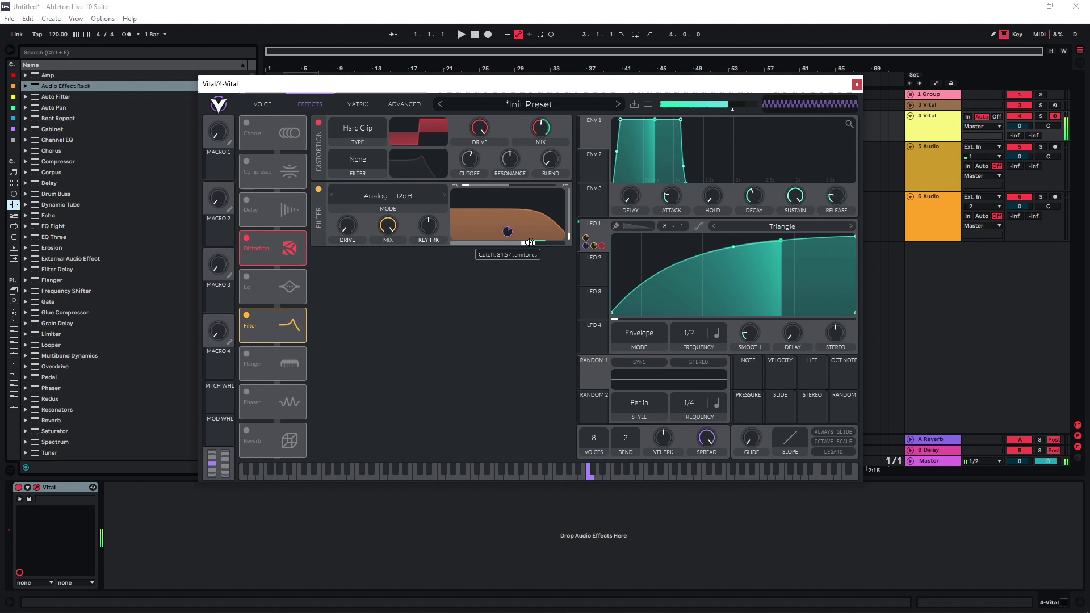
# - Enable the EQ effect with a low cut, a high cut and a boosted middle peak band
pyautogui.click(246, 278)
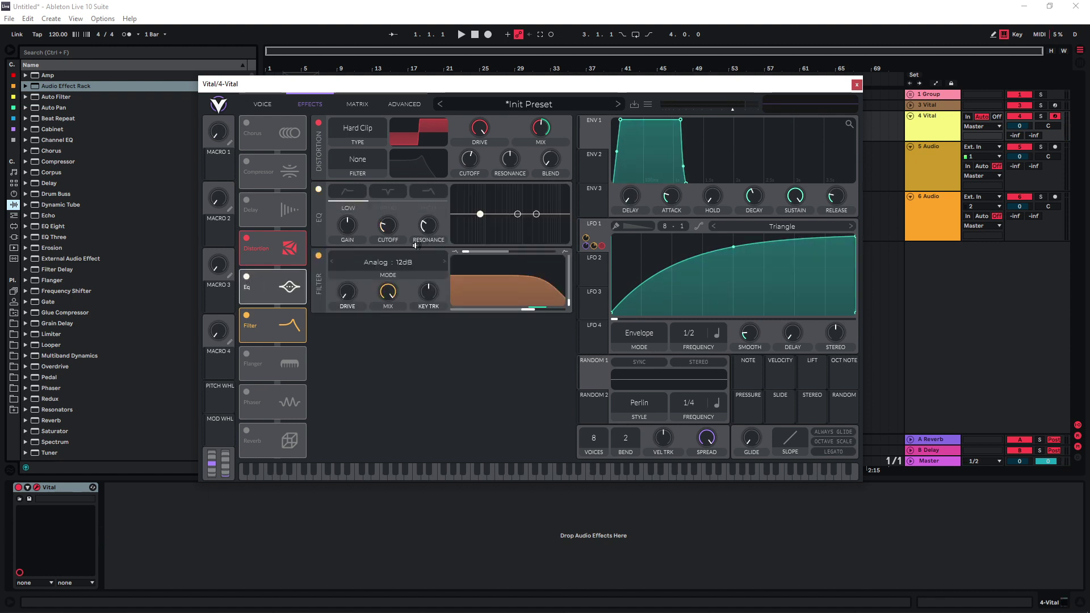
pyautogui.click(348, 191)
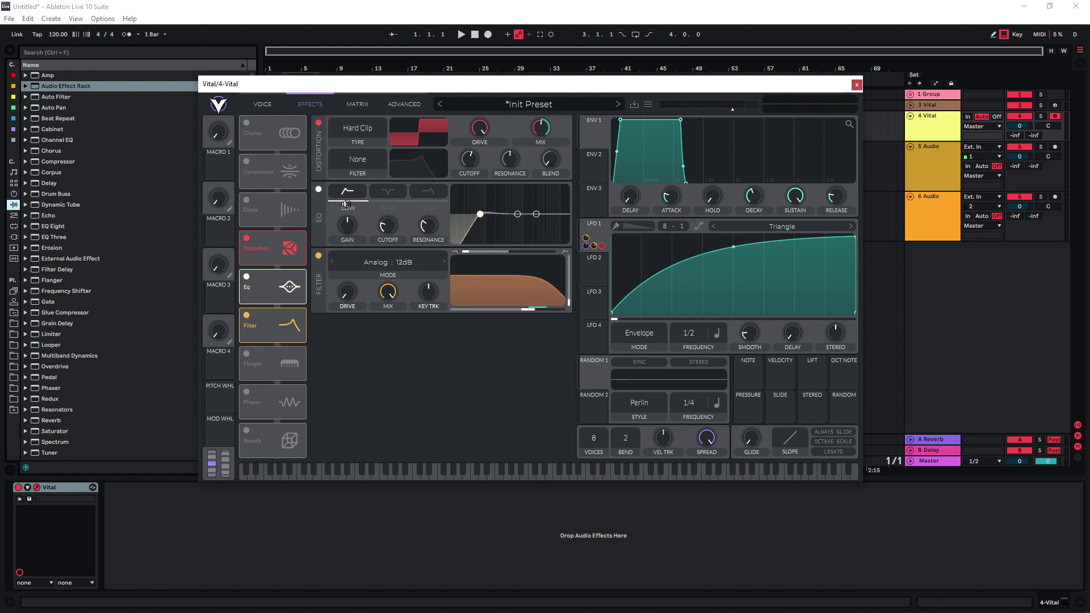
pyautogui.click(428, 190)
pyautogui.moveTo(518, 214); pyautogui.dragTo(513, 196)
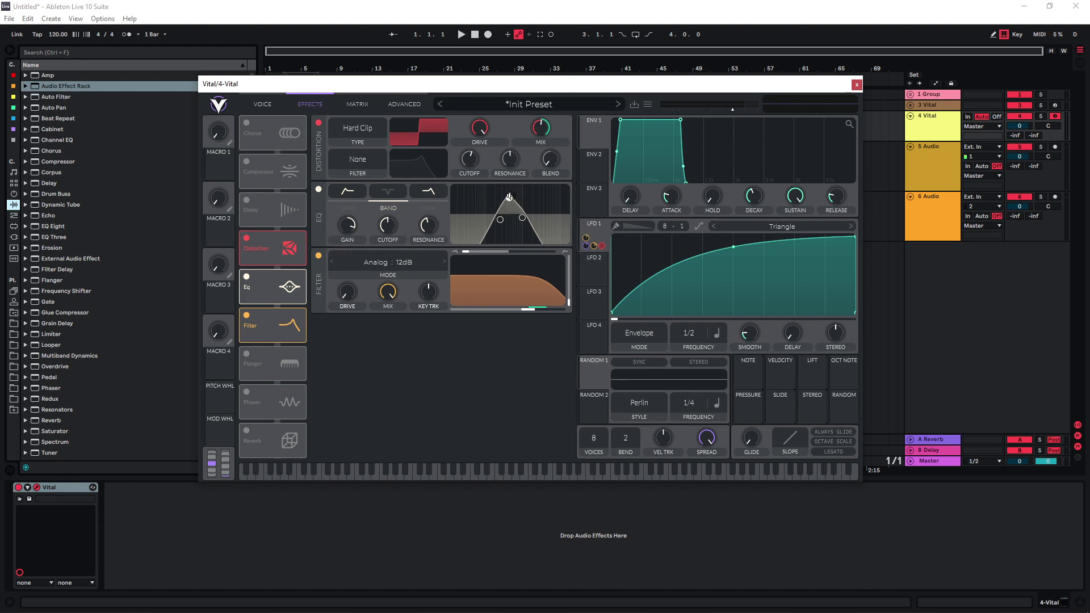
# - Modulate the EQ band cutoff with LFO 1, sharpen its resonance, and place the compressor after the filter
pyautogui.moveTo(599, 228); pyautogui.dragTo(392, 262)
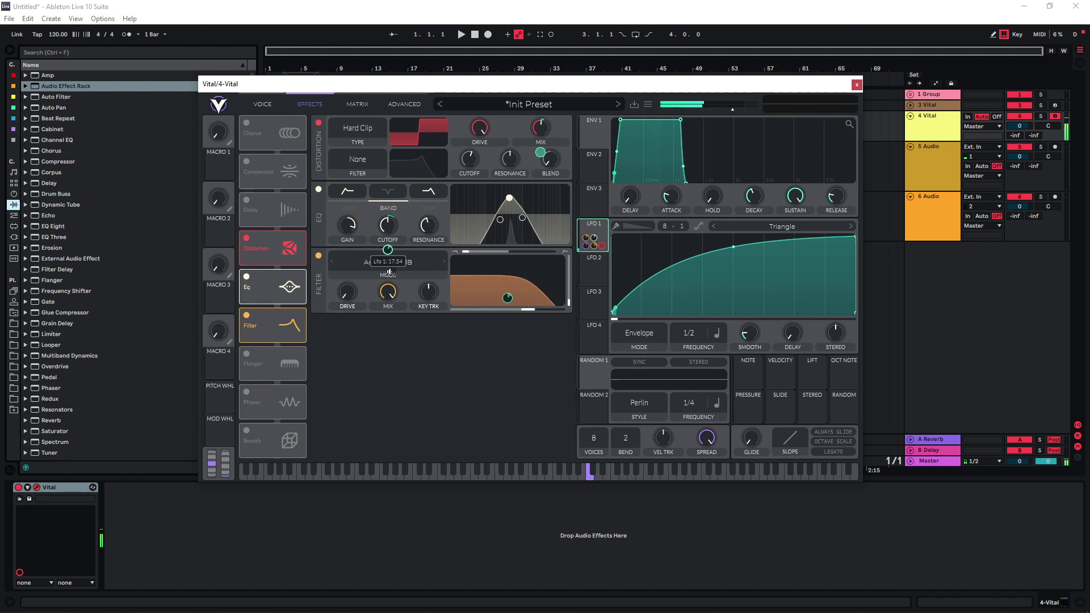
pyautogui.click(428, 207)
pyautogui.moveTo(425, 211); pyautogui.dragTo(425, 199)
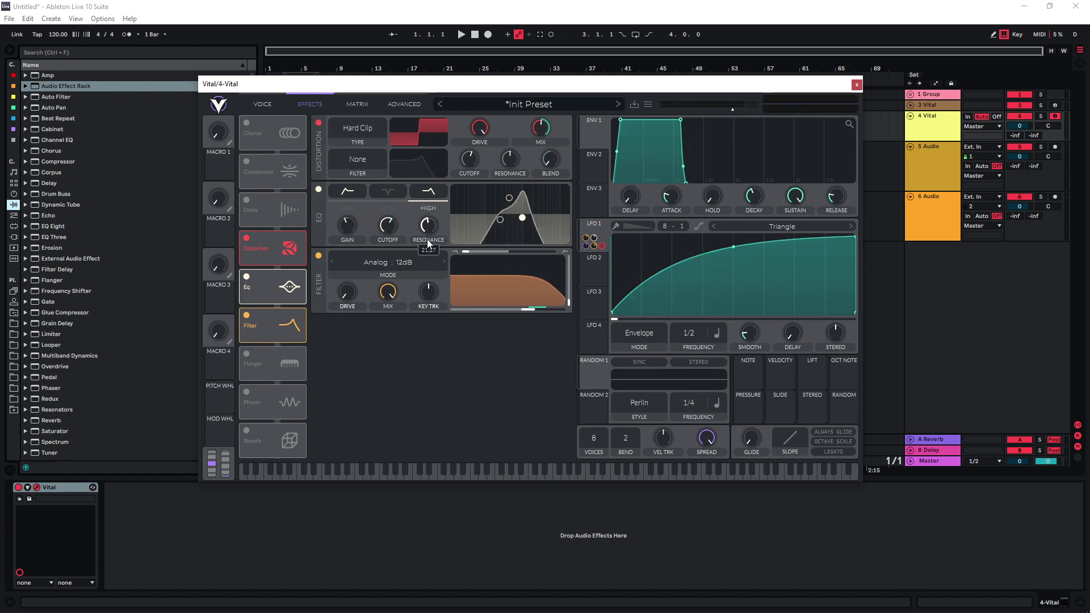
pyautogui.moveTo(279, 170); pyautogui.dragTo(301, 358)
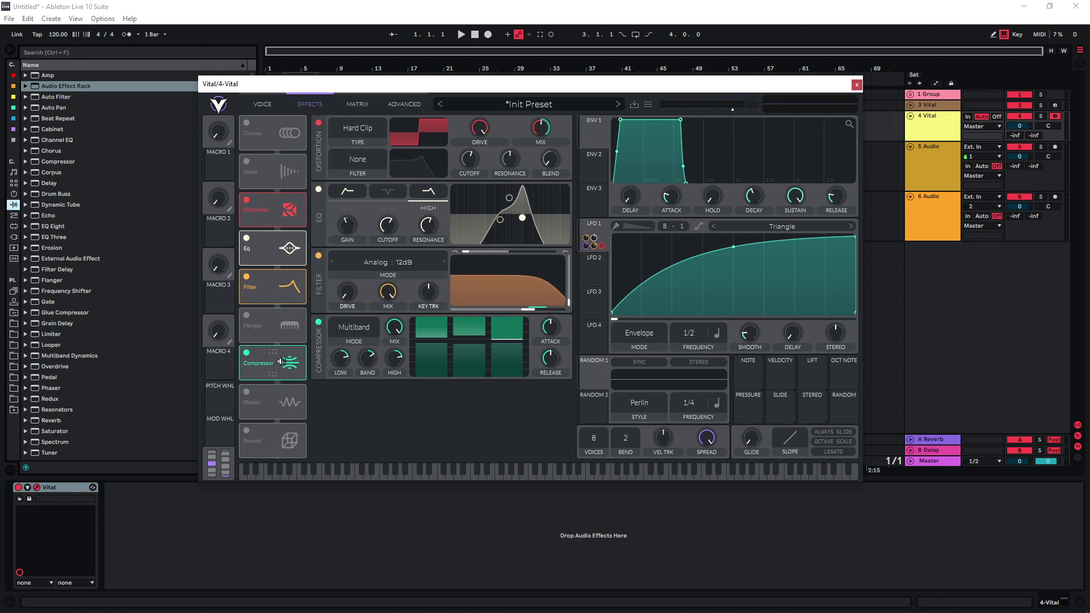
pyautogui.click(509, 197)
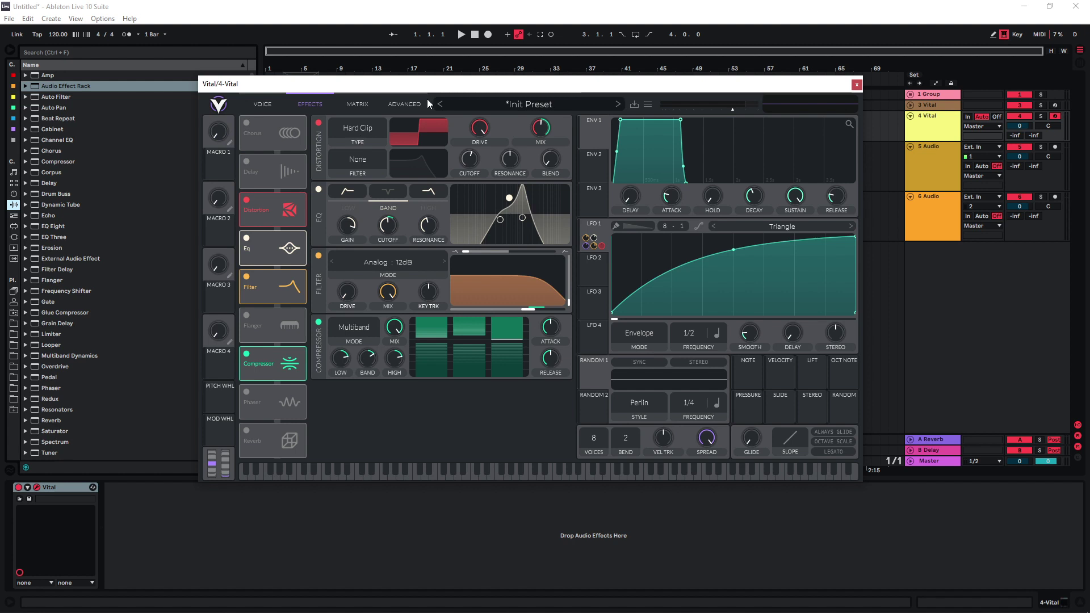
pyautogui.scroll(-1, 61, 360)
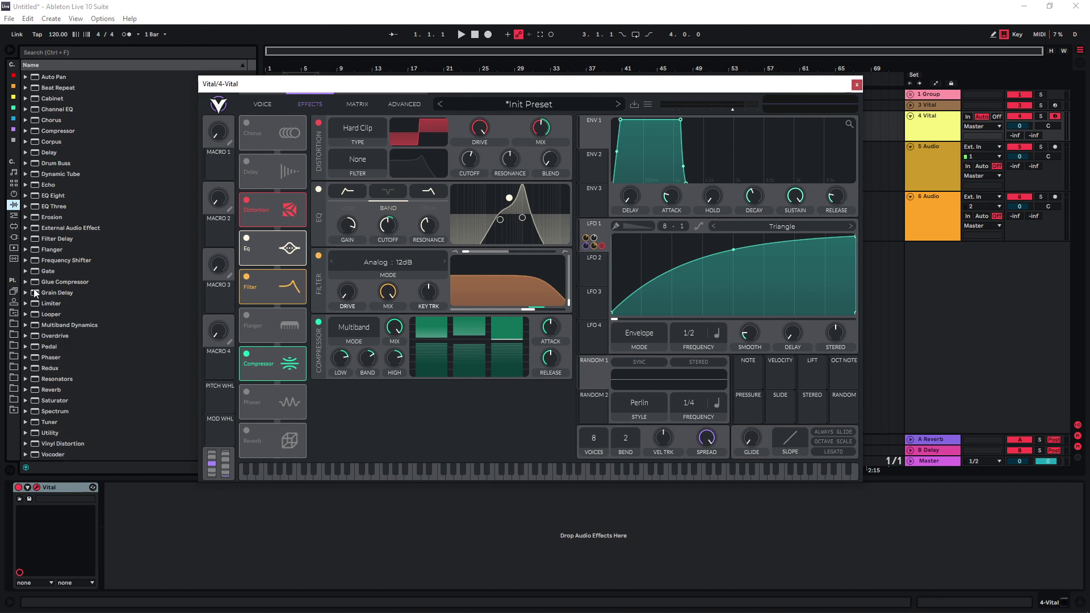
# - Add the Multiband Compression preset after Vital, then a Saturator with Drive at 36 dB
pyautogui.click(26, 324)
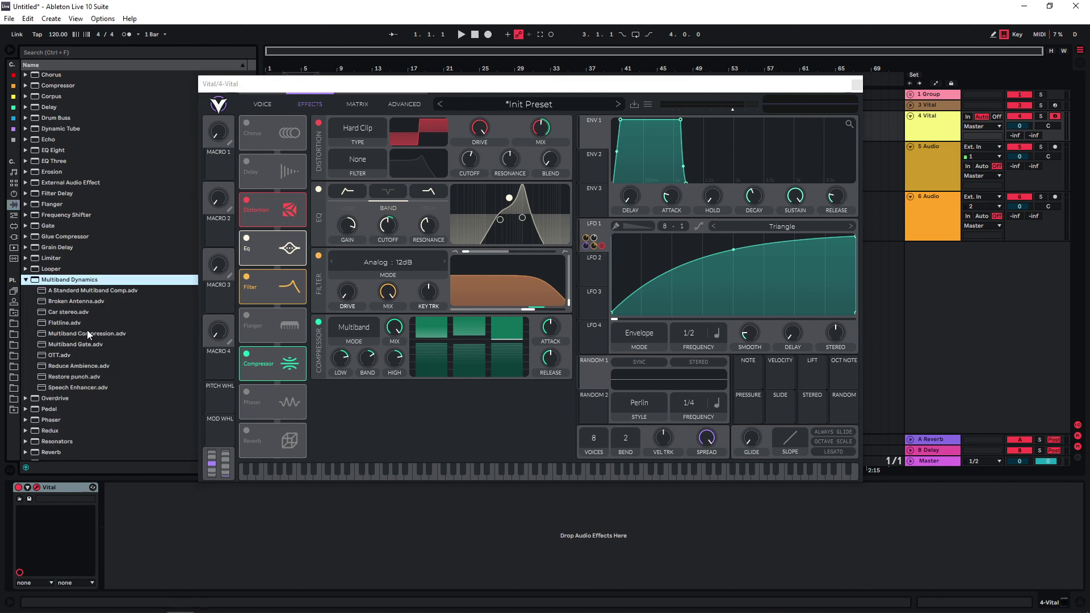
pyautogui.moveTo(86, 334); pyautogui.dragTo(136, 511)
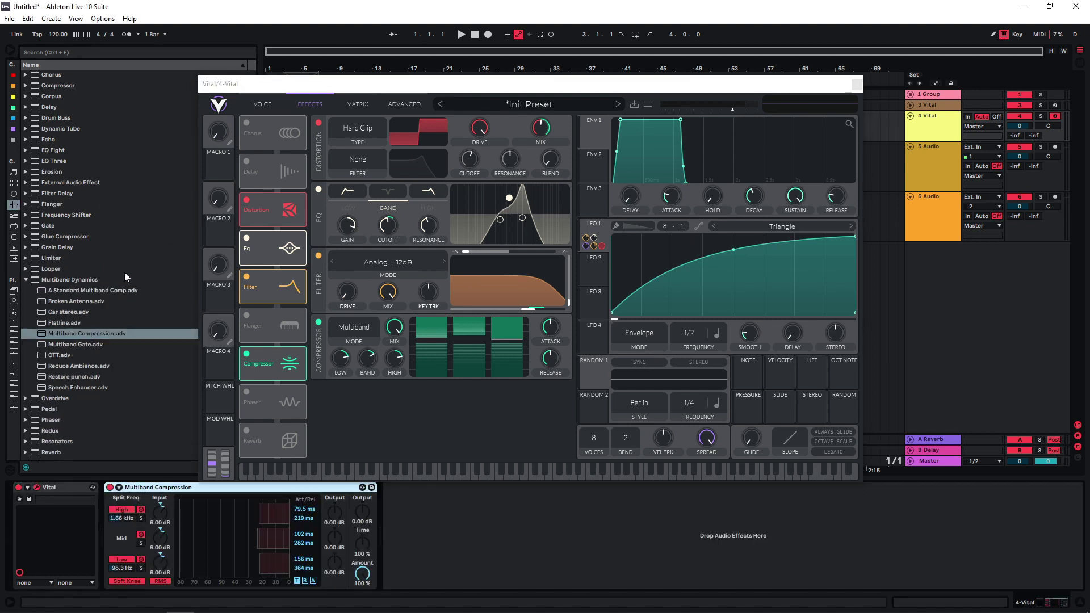
pyautogui.click(26, 280)
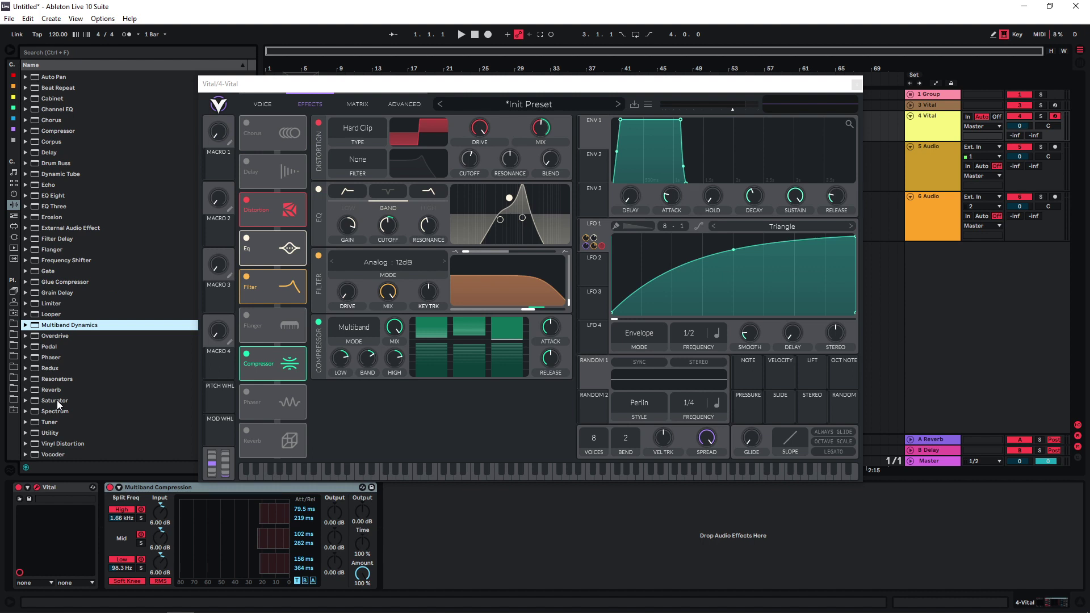
pyautogui.doubleClick(57, 400)
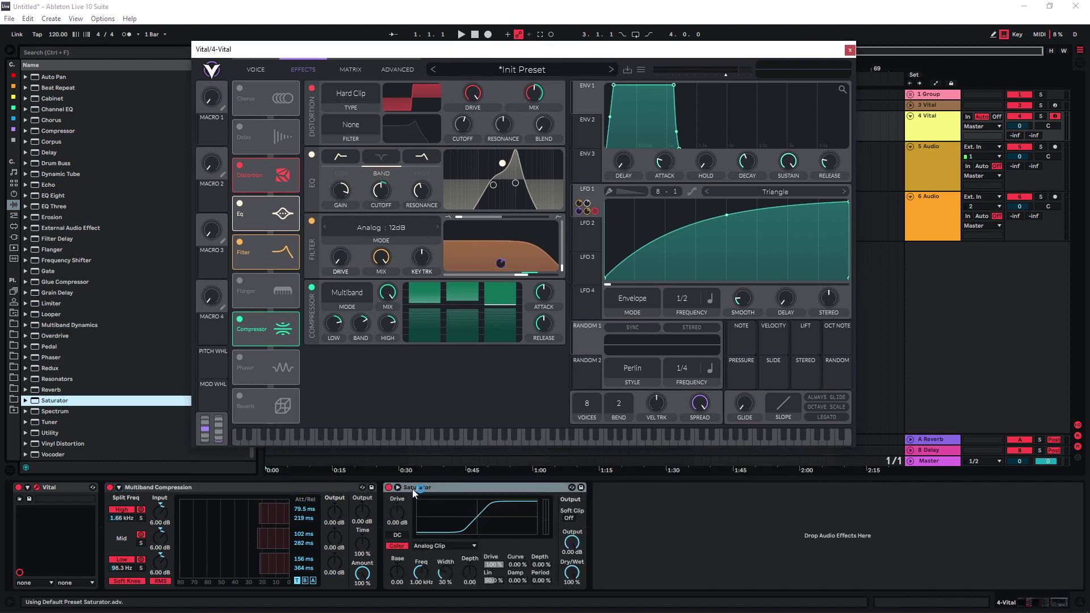
pyautogui.moveTo(400, 522); pyautogui.dragTo(399, 483)
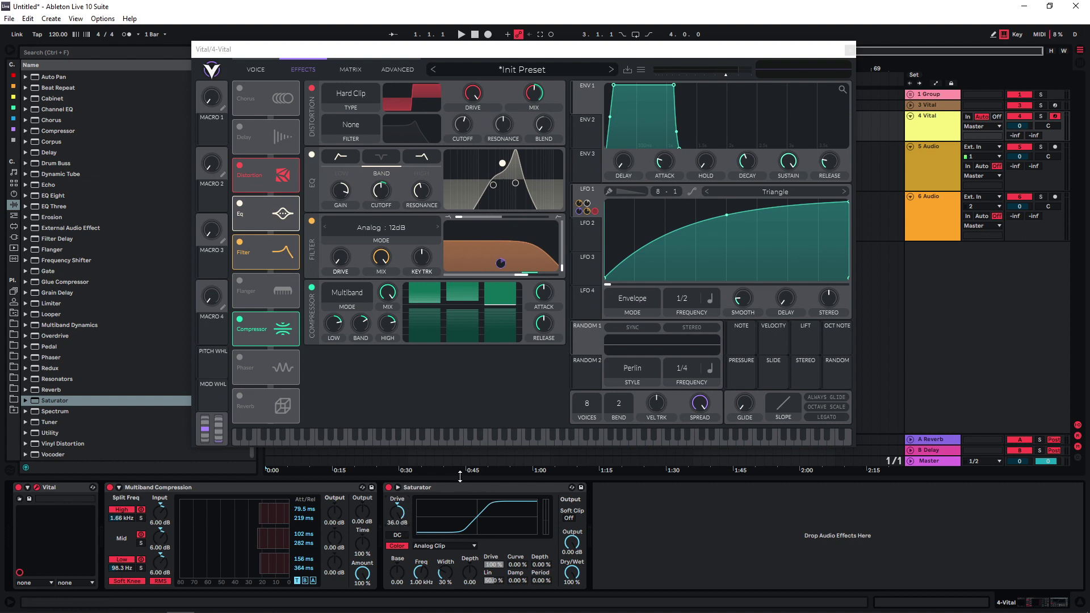
# - Add EQ Eight after the Saturator with its high cut lowered to about 1.07 kHz
pyautogui.doubleClick(53, 195)
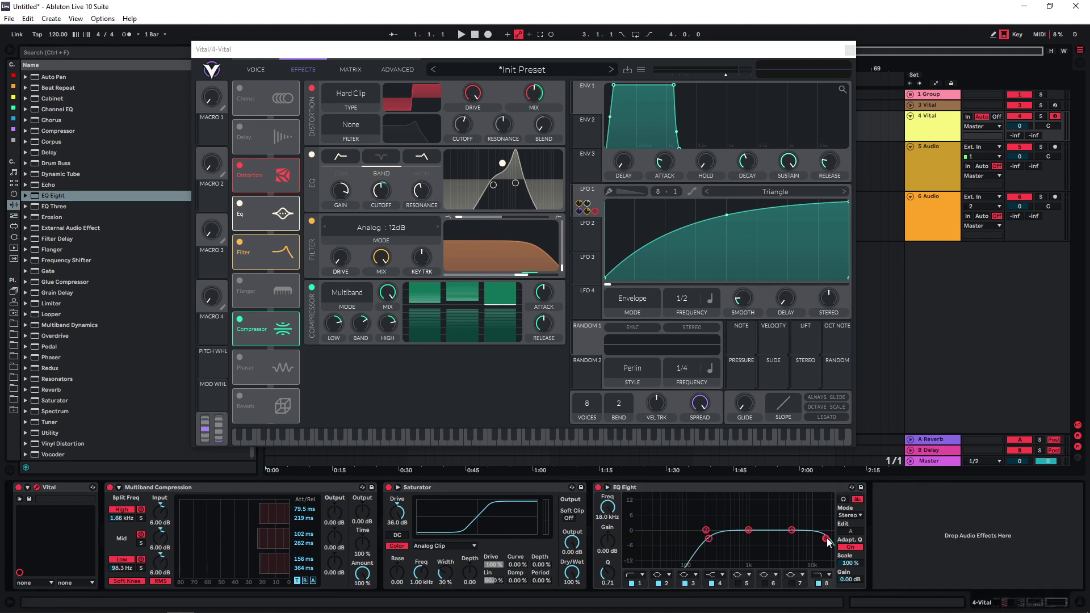
pyautogui.moveTo(827, 540); pyautogui.dragTo(767, 537)
pyautogui.moveTo(768, 537); pyautogui.dragTo(749, 543)
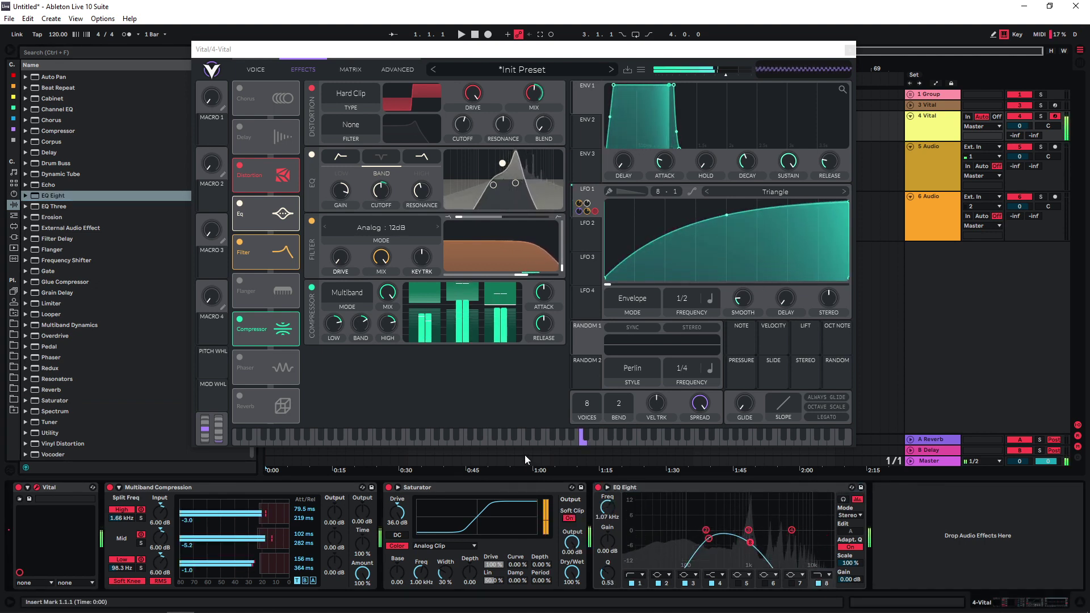
pyautogui.click(725, 496)
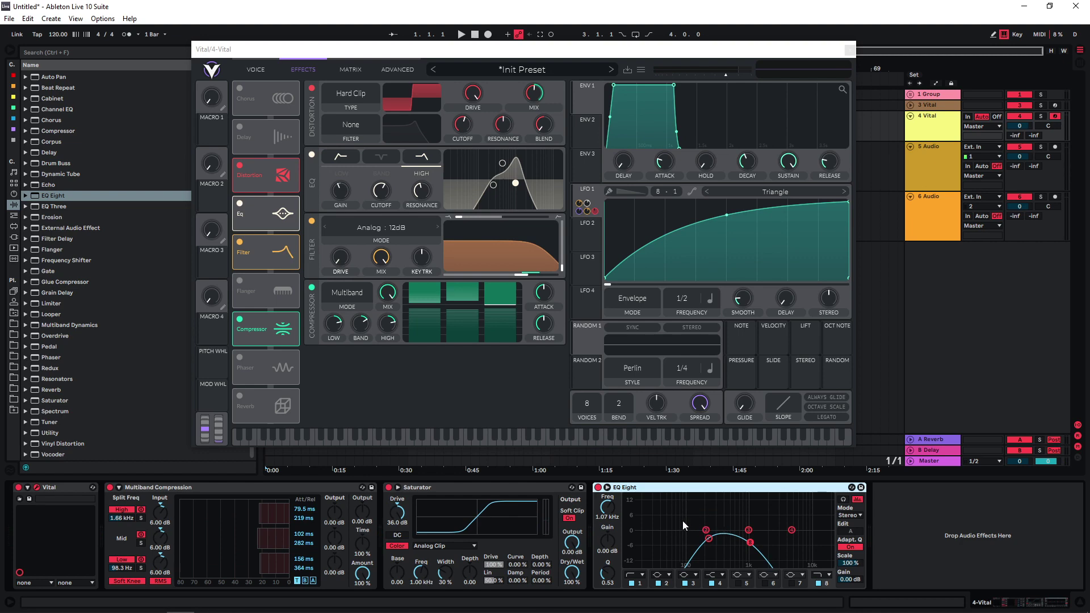
pyautogui.click(258, 70)
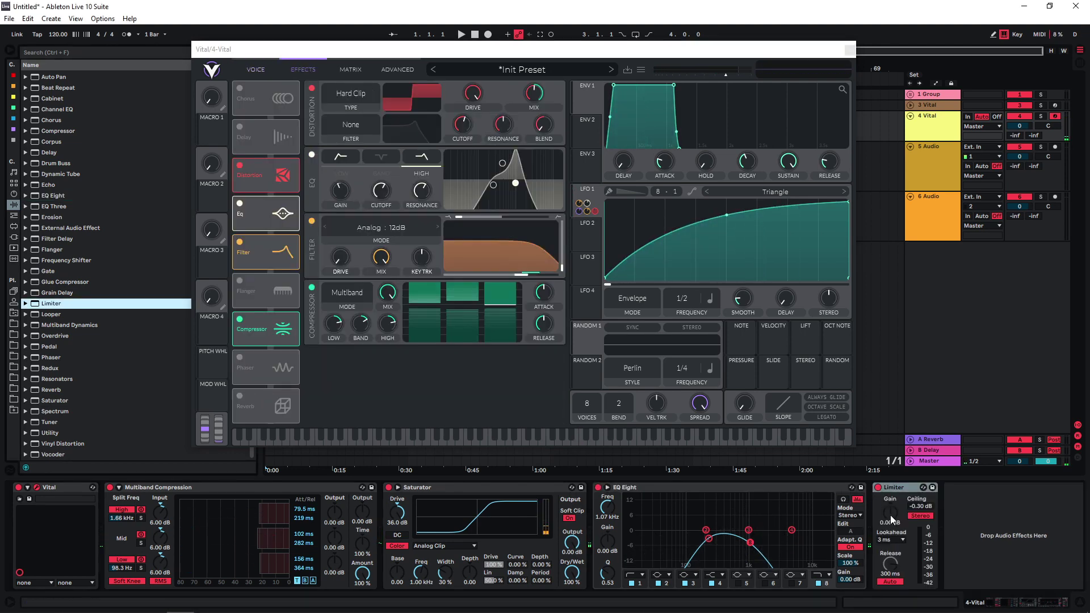
# - Raise the Limiter gain to 3.10 dB and switch on Vital's Flanger, auditioning it with a note
pyautogui.moveTo(890, 517); pyautogui.dragTo(890, 509)
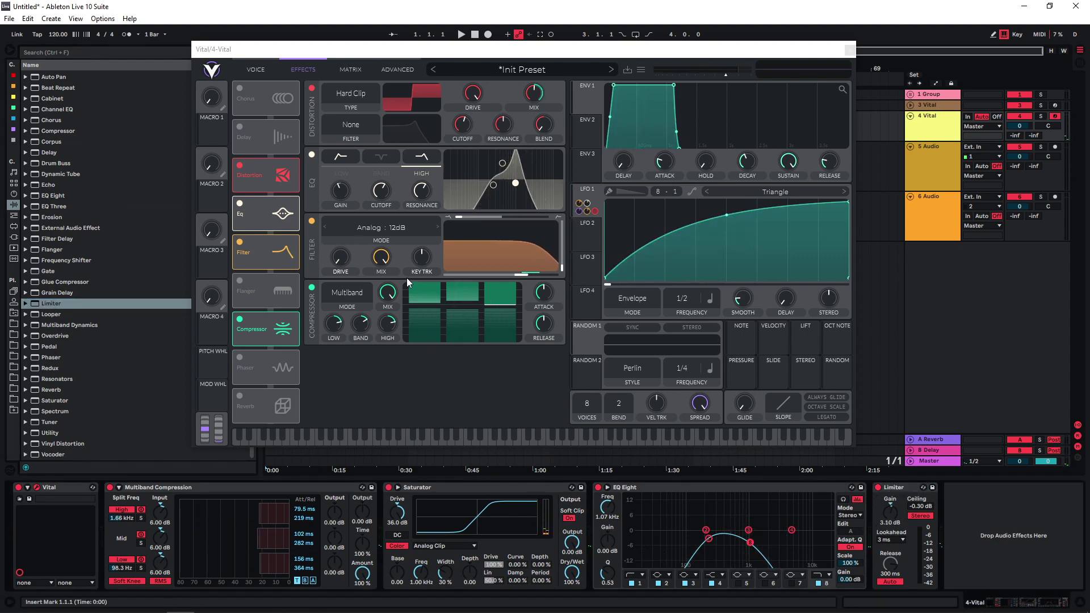
pyautogui.click(240, 281)
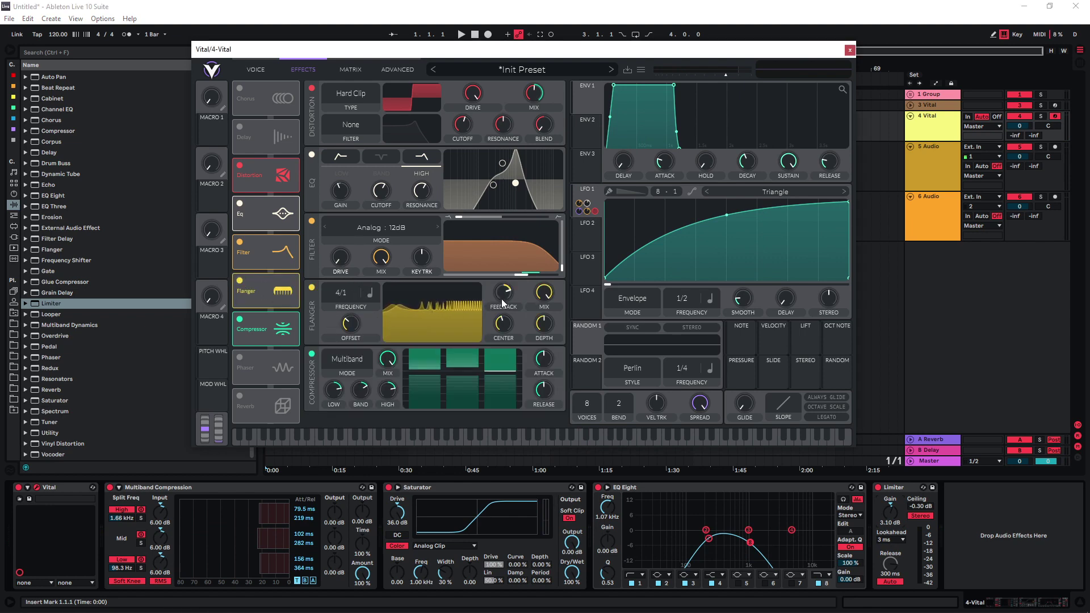
pyautogui.press('a')
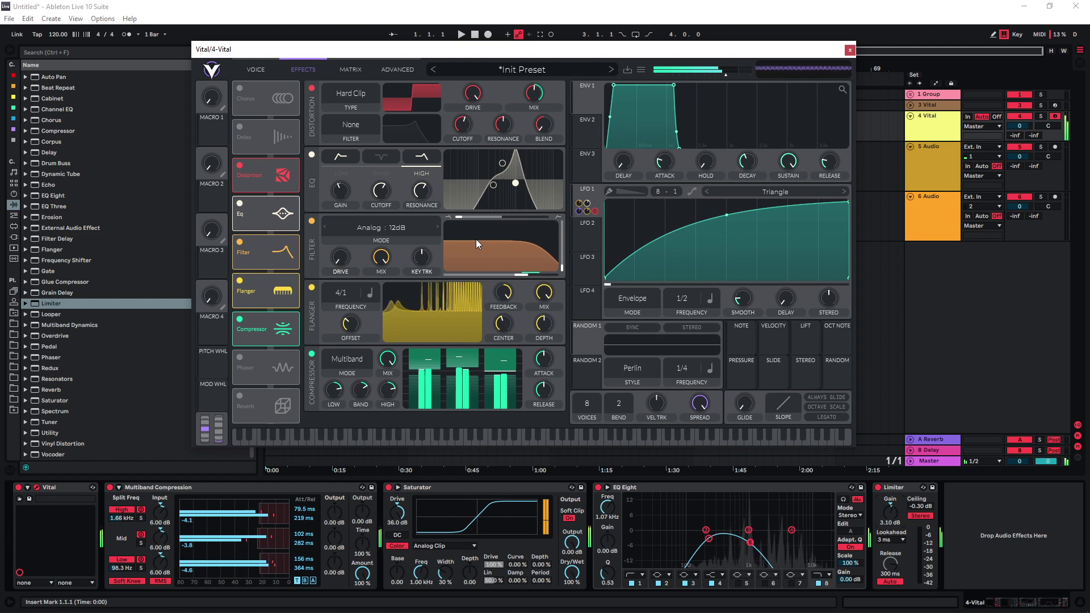
# - Turn the Flanger off and give LFO 1 a curved rise in Trigger mode at a 1/1 rate
pyautogui.click(312, 288)
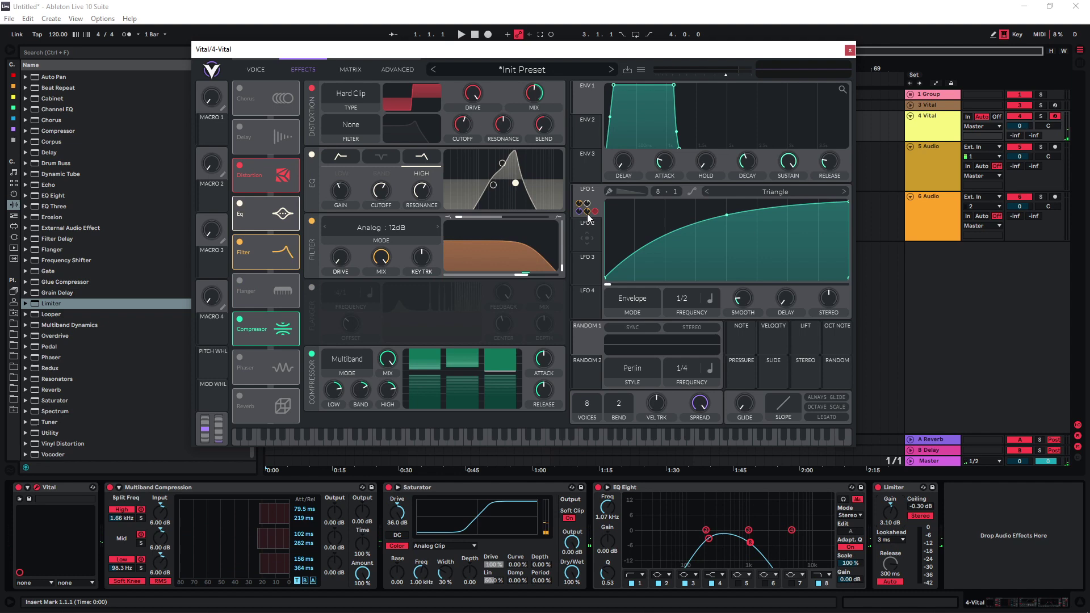
pyautogui.moveTo(848, 202); pyautogui.dragTo(726, 228)
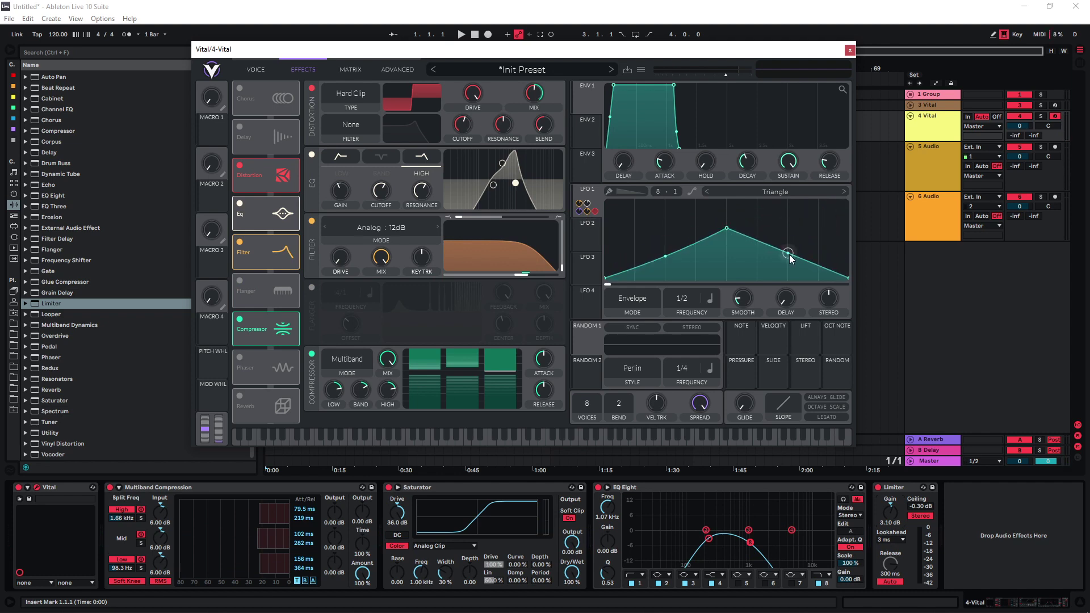
pyautogui.click(650, 298)
pyautogui.click(629, 324)
pyautogui.press('k')
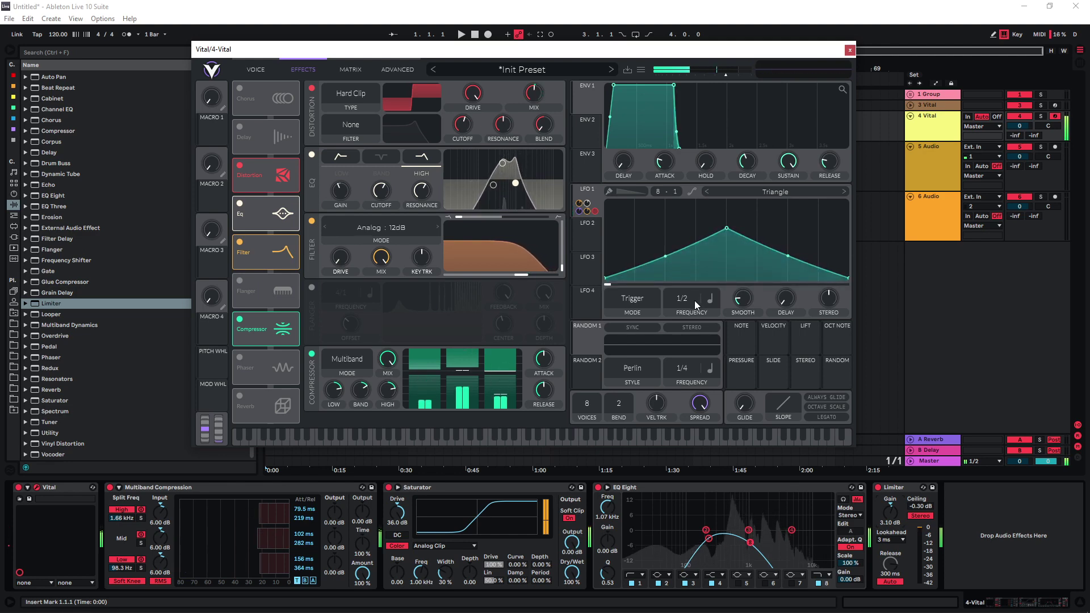
pyautogui.moveTo(694, 301); pyautogui.dragTo(696, 324)
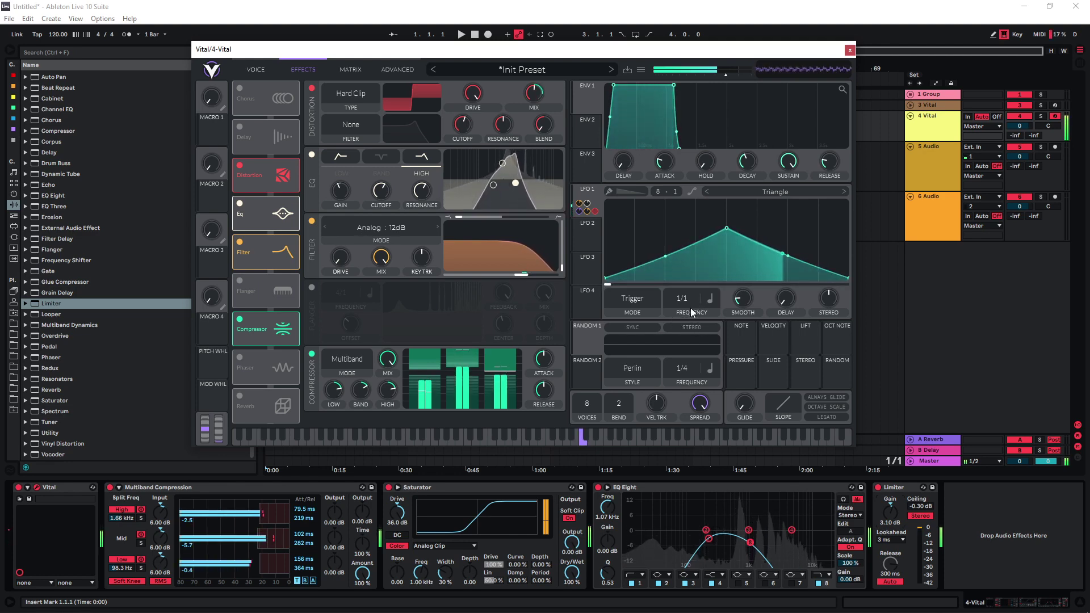
pyautogui.moveTo(755, 259)
pyautogui.mouseDown()
pyautogui.moveTo(725, 231)
pyautogui.moveTo(860, 205)
pyautogui.mouseUp()
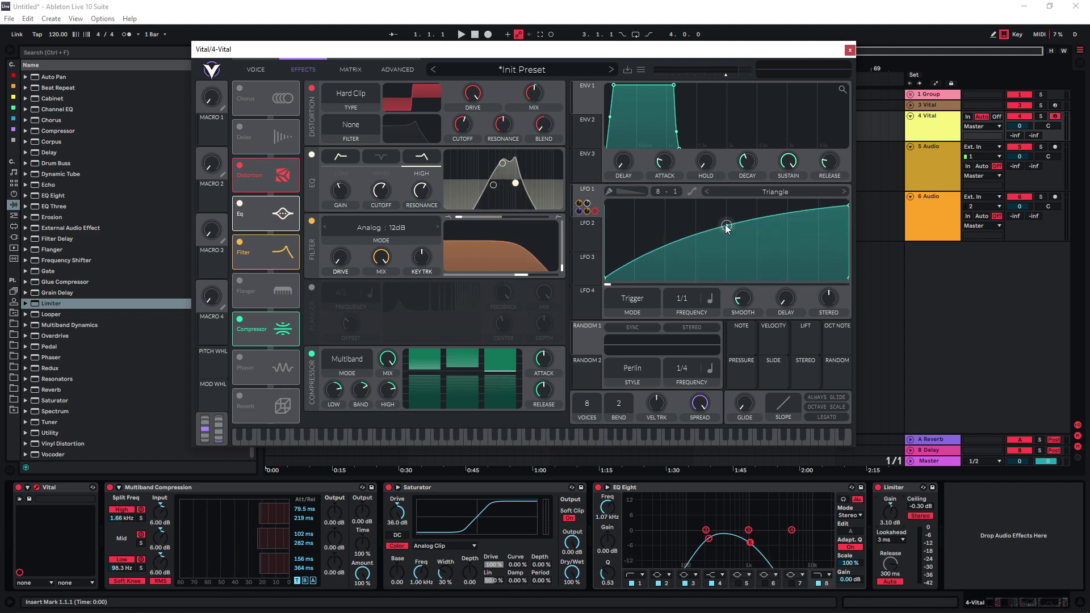
# - Reshape the LFO 1 curve in Envelope mode at a 1/4 rate and audition the sweep
pyautogui.moveTo(727, 227); pyautogui.dragTo(726, 221)
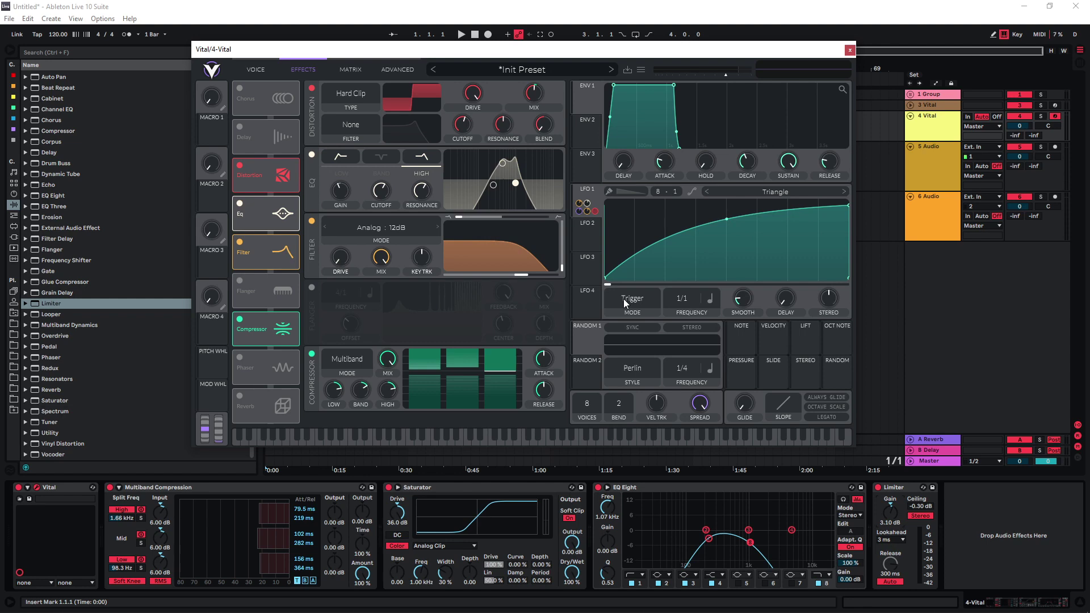
pyautogui.click(635, 299)
pyautogui.click(626, 347)
pyautogui.moveTo(848, 206); pyautogui.dragTo(849, 201)
pyautogui.moveTo(726, 217); pyautogui.dragTo(726, 212)
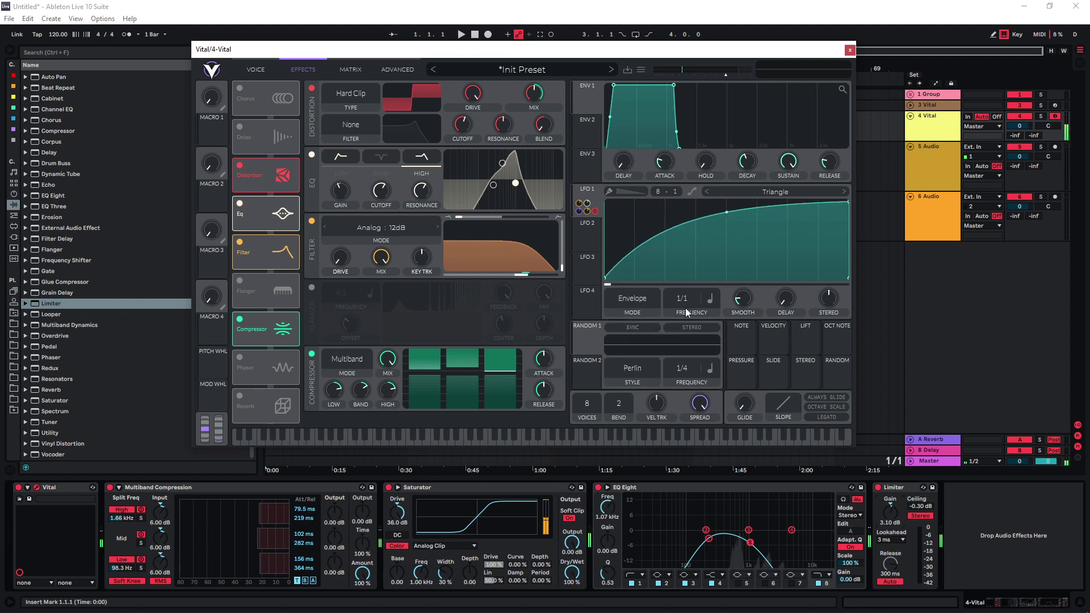
pyautogui.moveTo(686, 305); pyautogui.dragTo(698, 277)
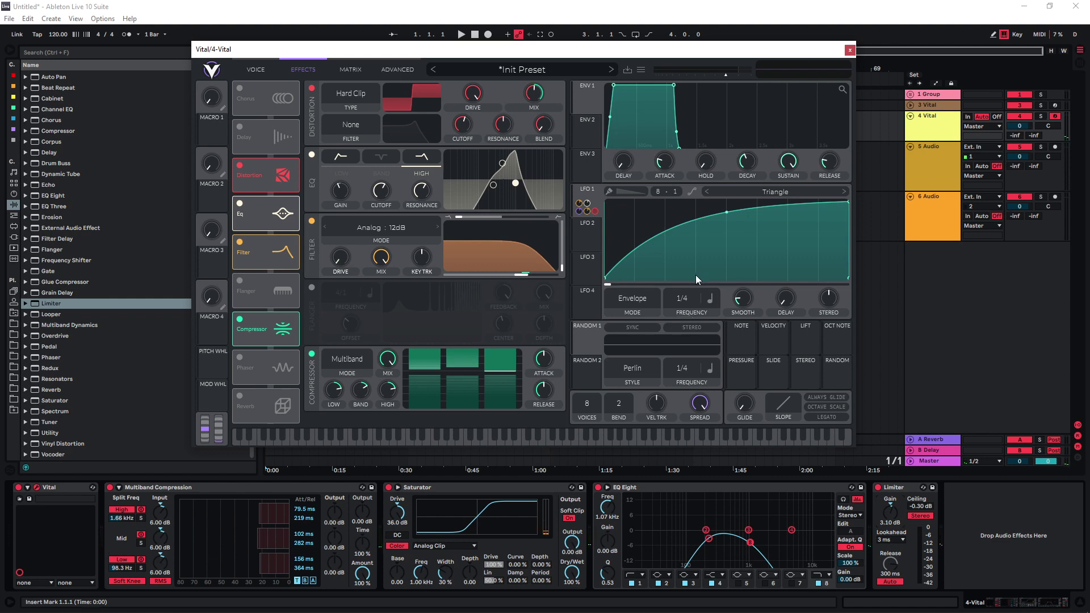
pyautogui.press('a')
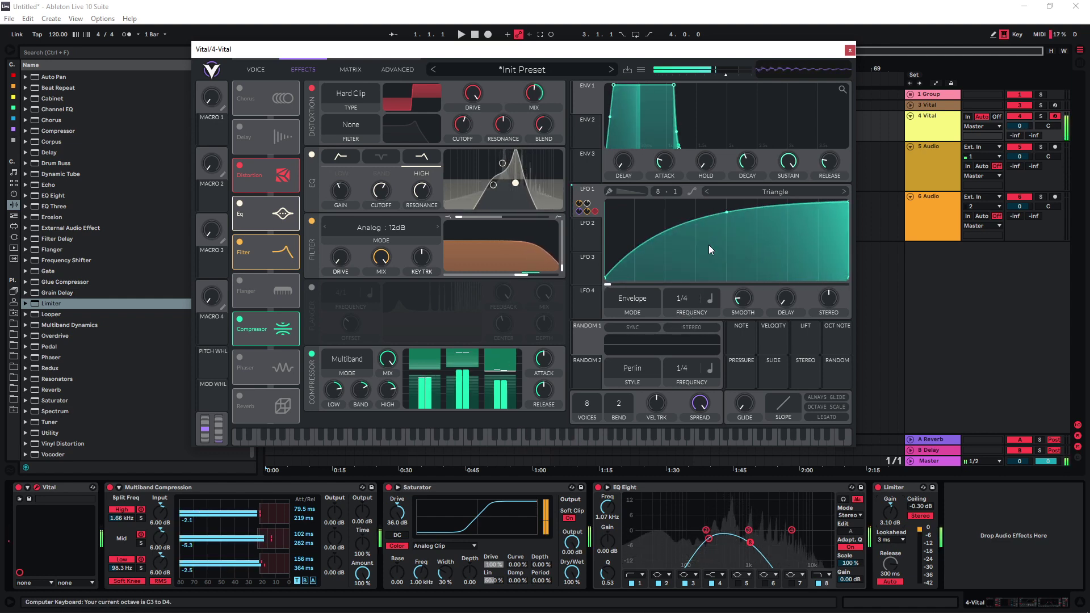
# - Move the EQ Eight band-pass centre to about 2.02 kHz with Q 0.49, auditioning notes
pyautogui.moveTo(750, 545); pyautogui.dragTo(748, 540)
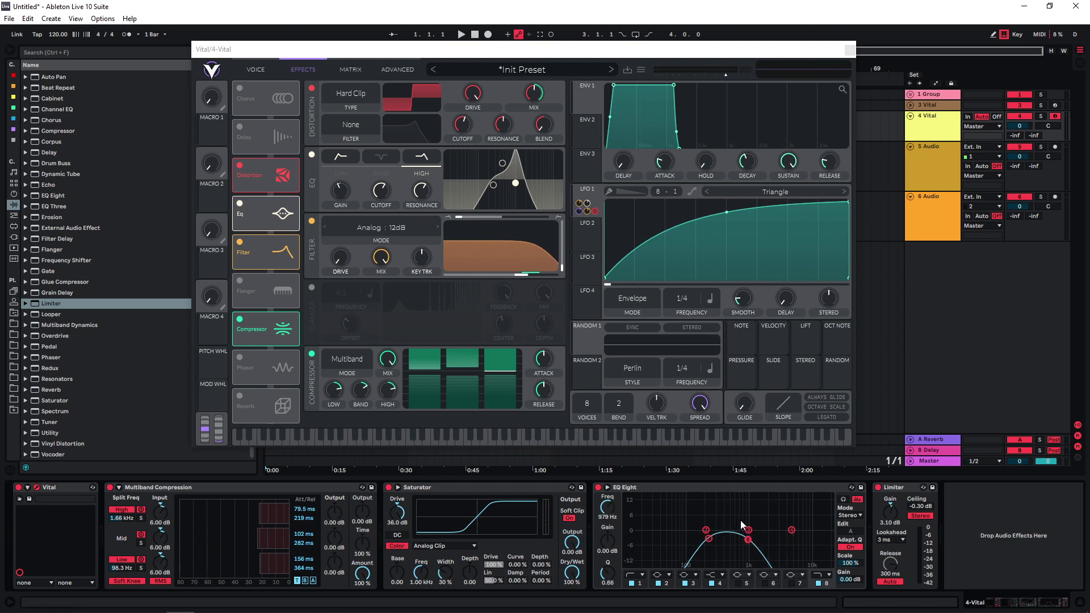
pyautogui.press('x')
pyautogui.press('a')
pyautogui.moveTo(748, 539)
pyautogui.mouseDown()
pyautogui.moveTo(772, 527)
pyautogui.moveTo(768, 547)
pyautogui.moveTo(738, 542)
pyautogui.mouseUp()
pyautogui.press('a')
pyautogui.press('a')
pyautogui.press('z')
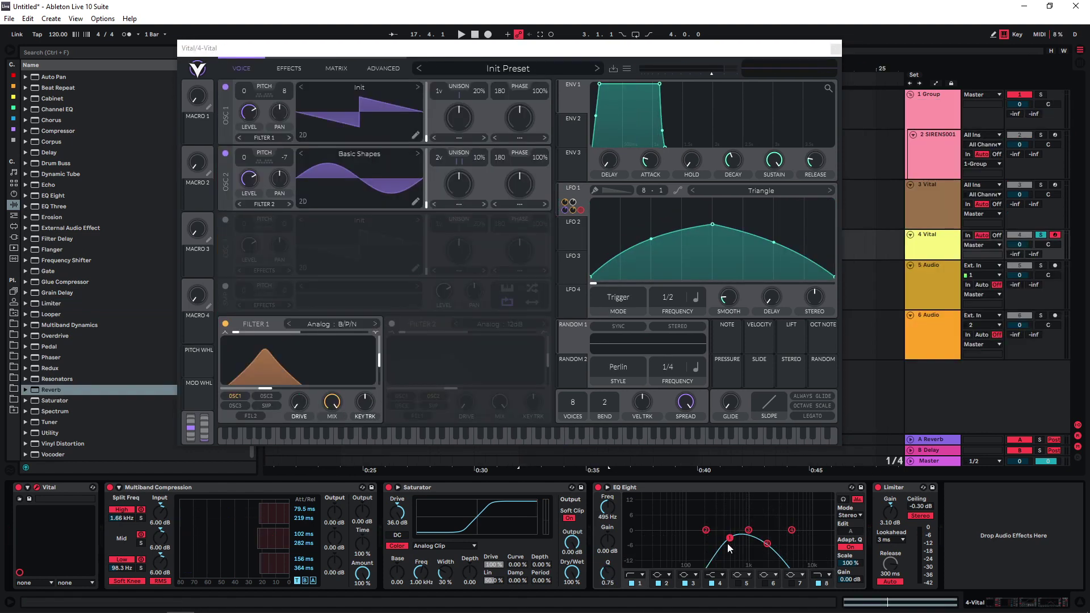
# - Play back the song briefly, then add a Reverb device after EQ Eight
pyautogui.press('space')
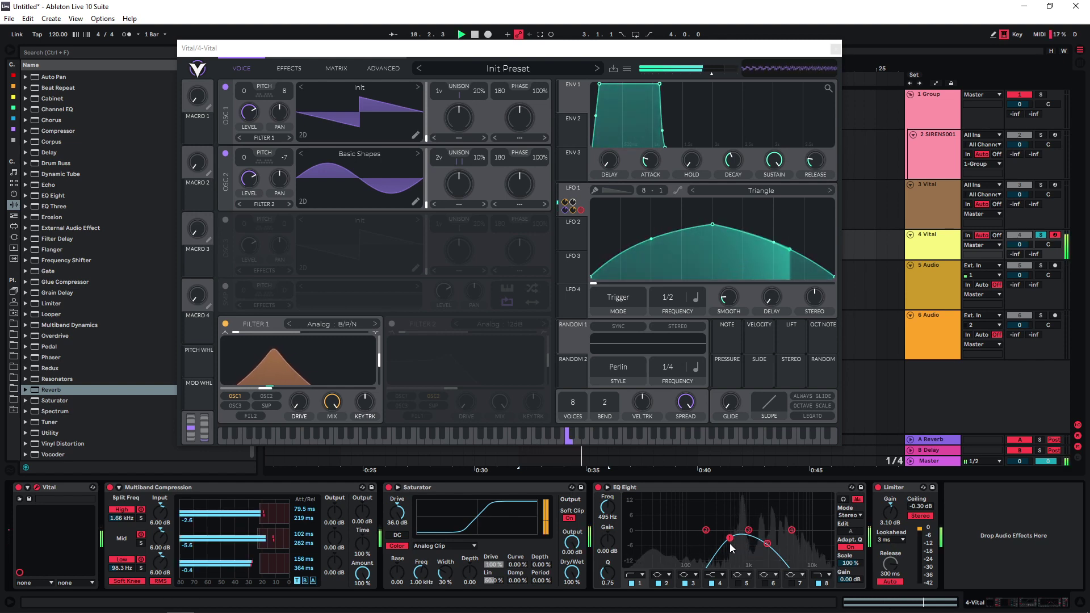
pyautogui.press('space')
pyautogui.moveTo(47, 394); pyautogui.dragTo(823, 510)
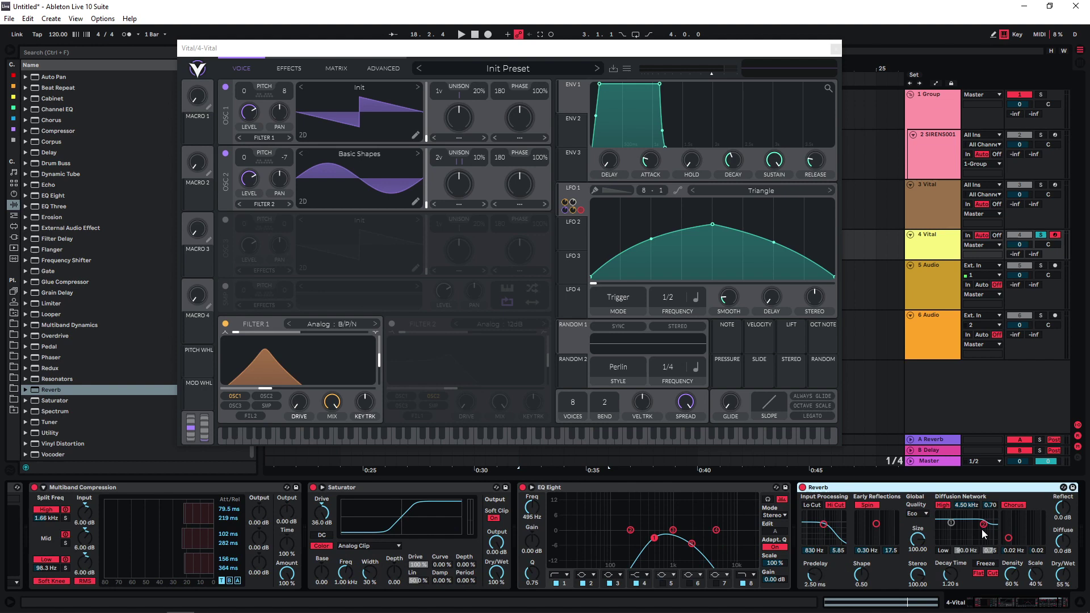